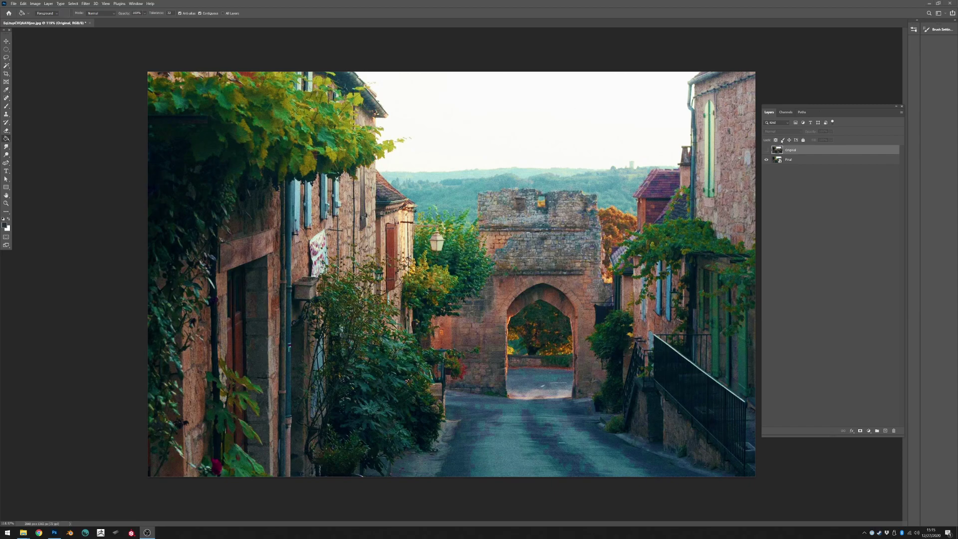
Bring Photoshop forward and toggle the Original layer off and on to compare, leaving it visible
click(775, 151)
click(766, 150)
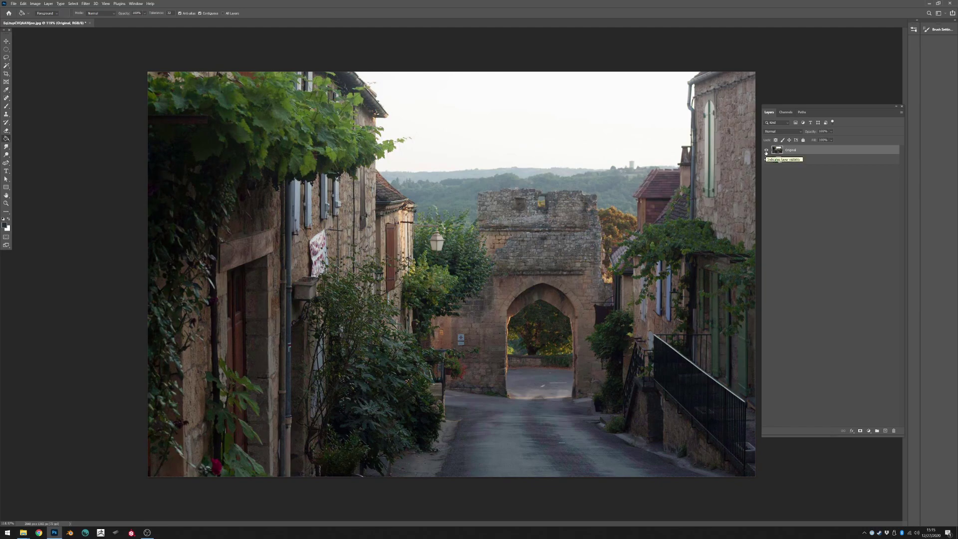
click(766, 151)
click(767, 151)
Add a Vibrance adjustment layer and raise Vibrance to +100
click(870, 430)
click(888, 369)
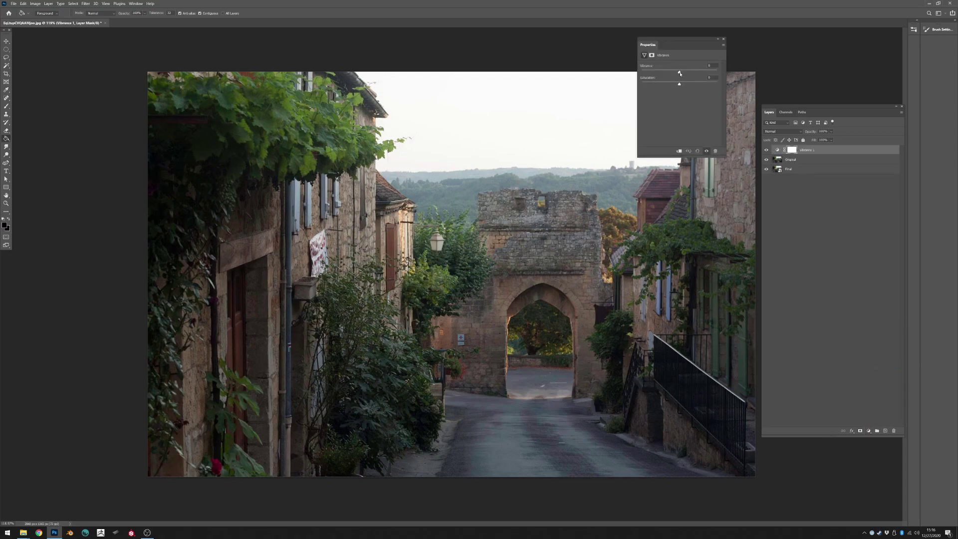
drag(708, 74, 723, 74)
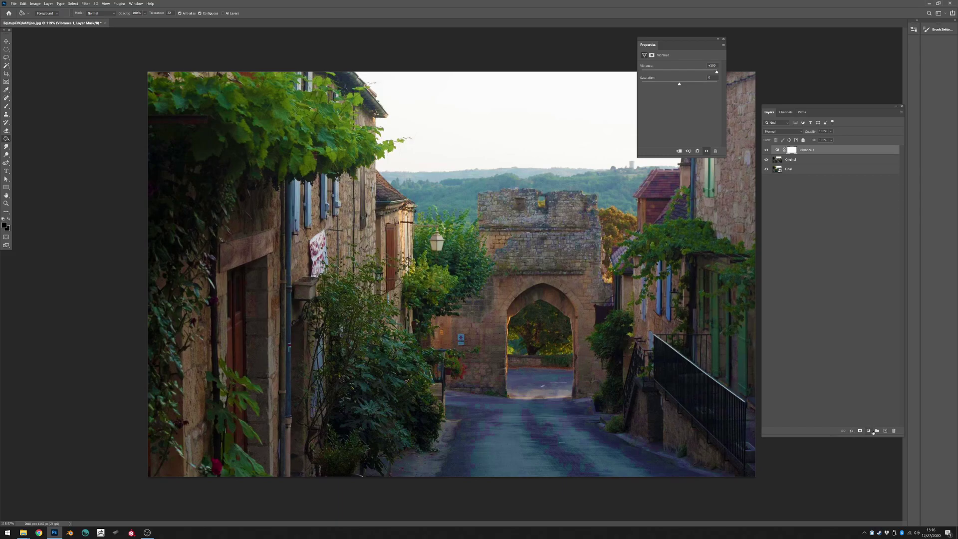
Add a Selective Color adjustment layer targeting the Blues range
click(869, 431)
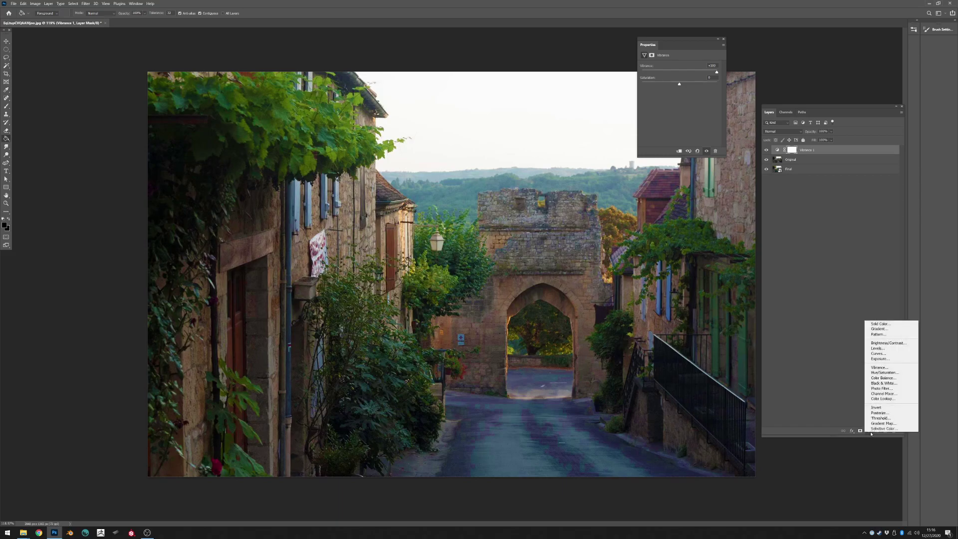
click(882, 429)
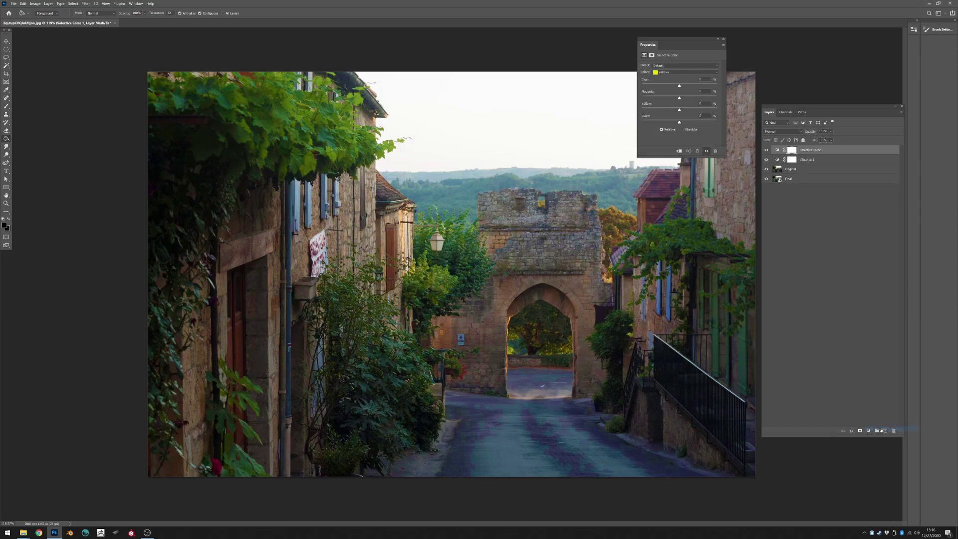
click(673, 74)
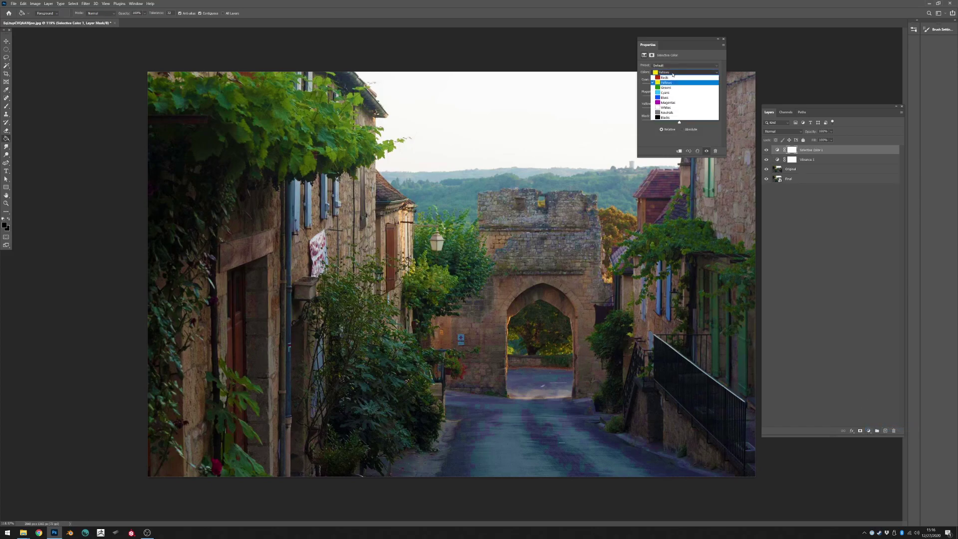
click(673, 99)
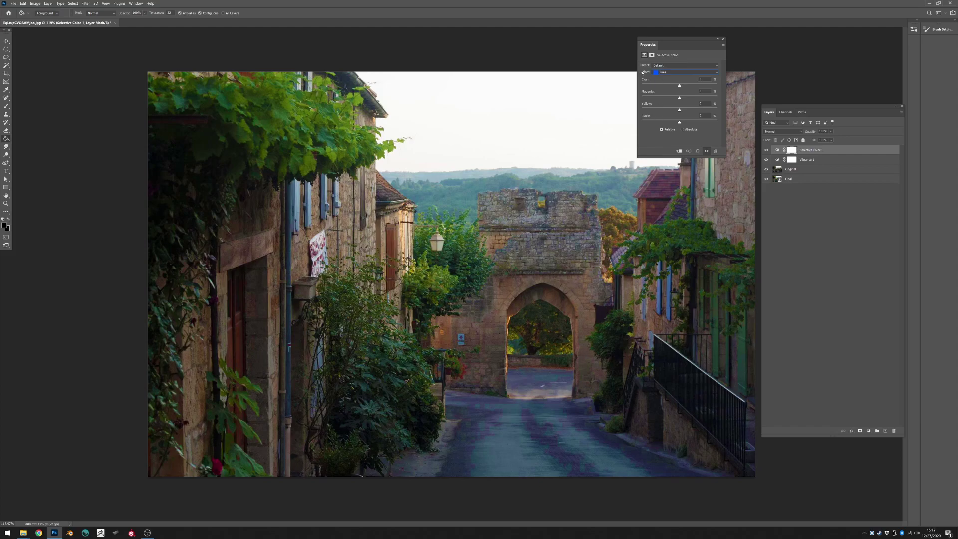
click(694, 75)
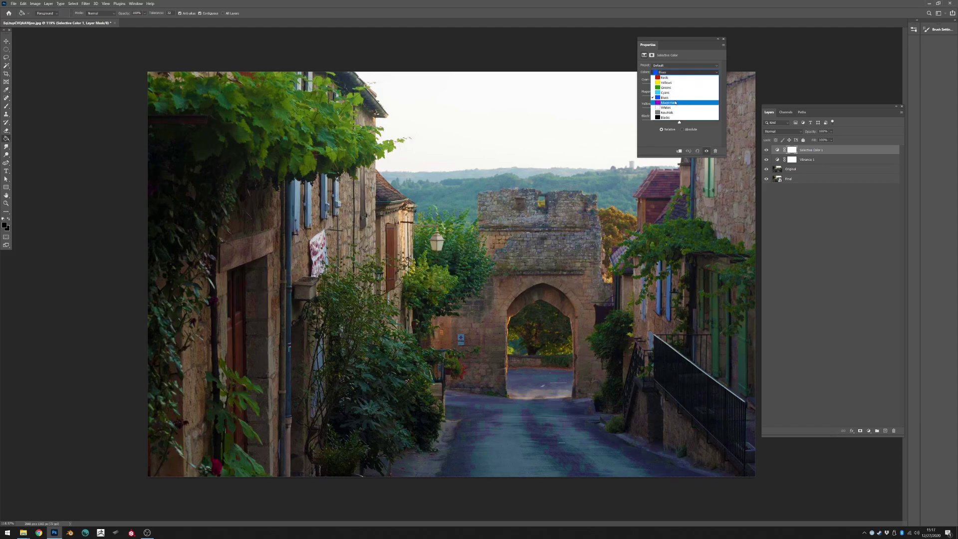
click(677, 100)
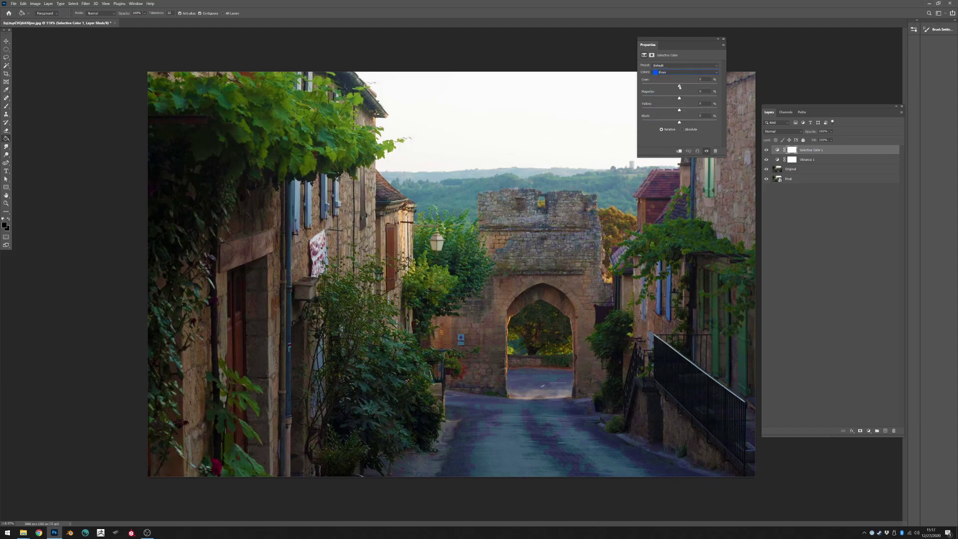
Cut cyan in the Blues to about -37 and magenta to -100 so the road turns teal
drag(679, 87, 651, 86)
drag(680, 91, 666, 95)
drag(681, 101, 644, 106)
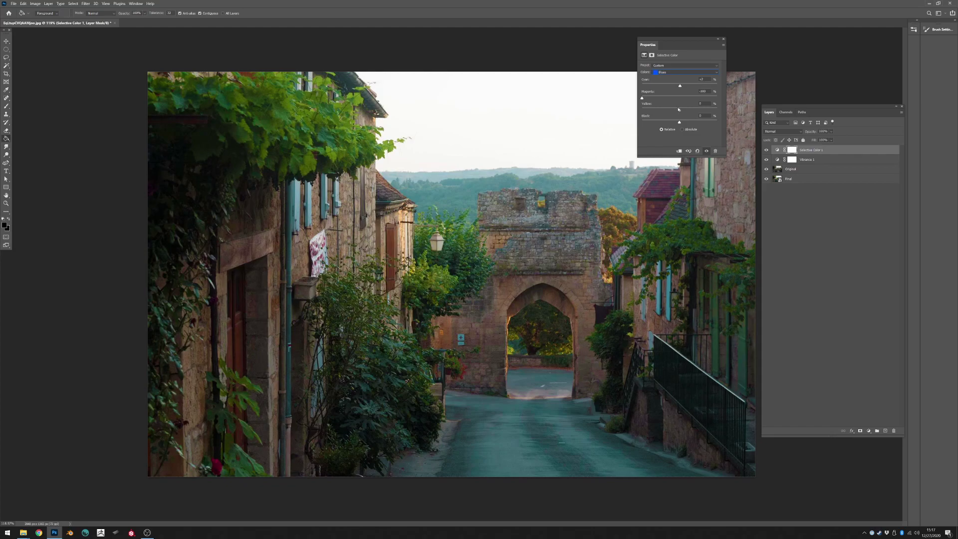
Lower yellow in the Blues range to about -63 and close the adjustment settings
drag(712, 111, 678, 118)
drag(678, 129, 662, 132)
drag(661, 133, 689, 130)
drag(662, 139, 657, 141)
click(724, 40)
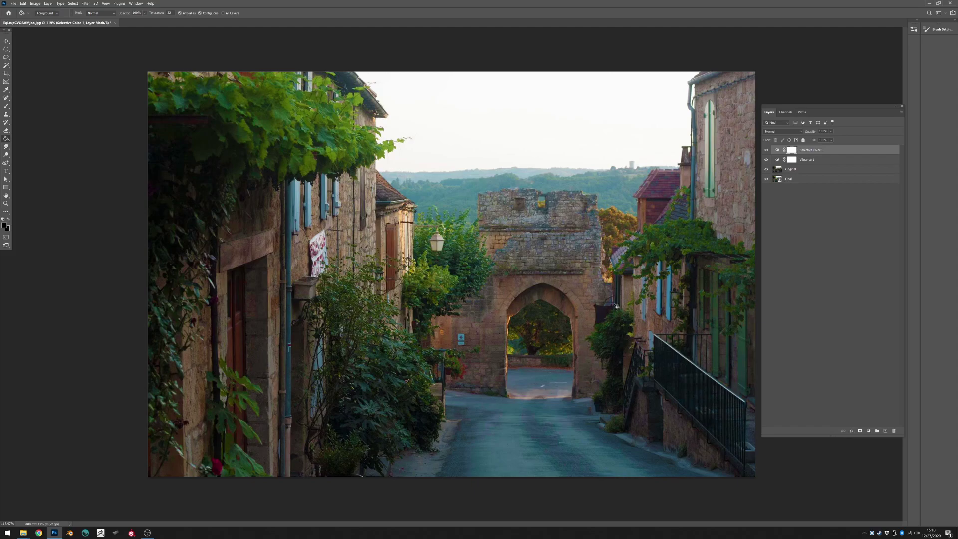
Add a second Selective Color adjustment layer targeting the Greens range
click(869, 430)
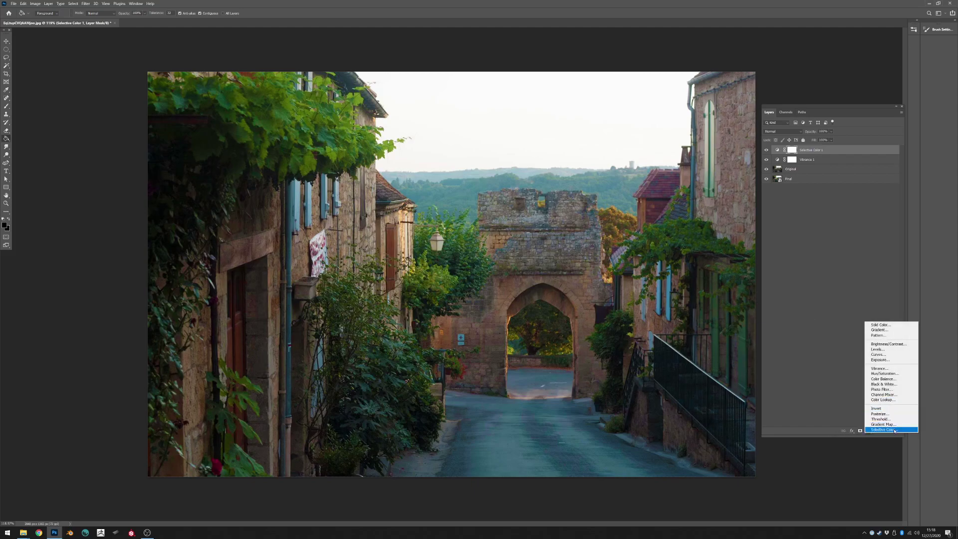
click(894, 432)
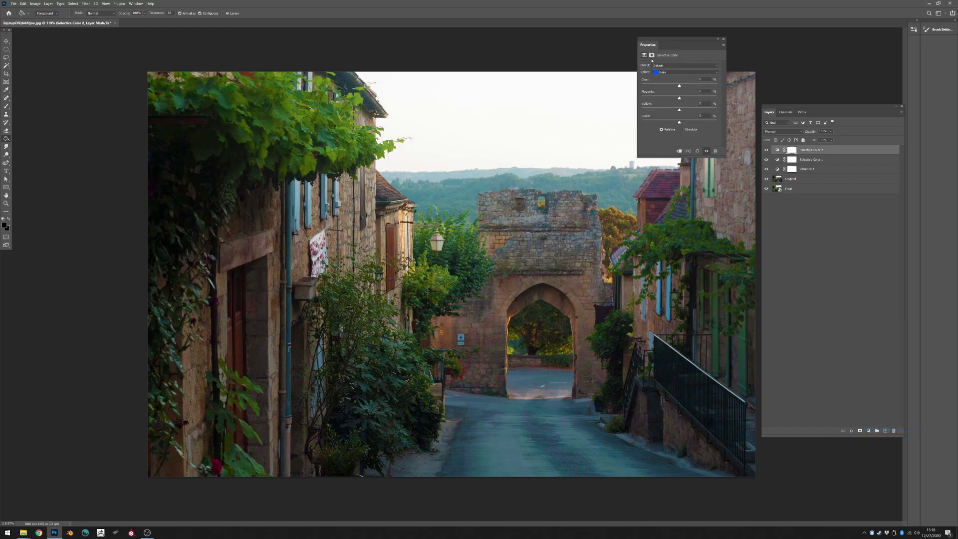
click(677, 74)
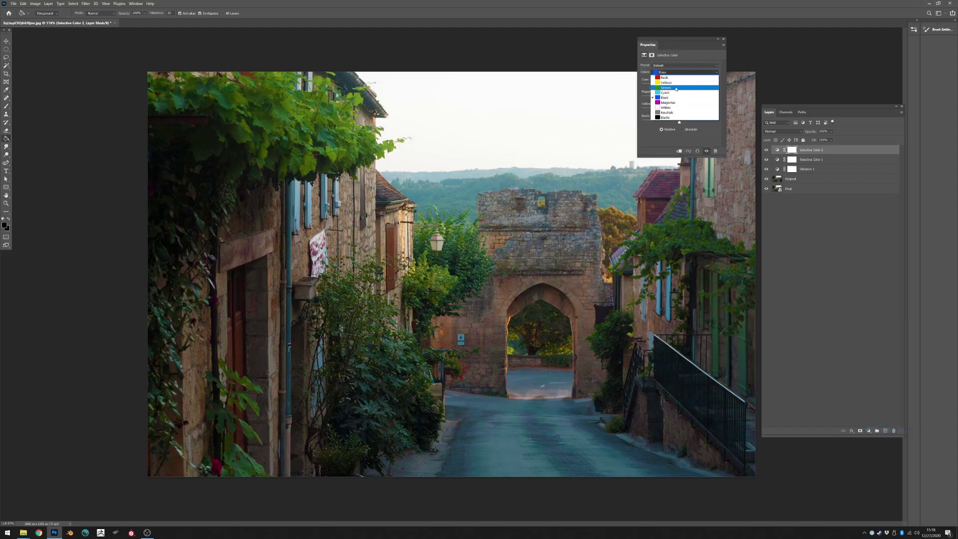
click(677, 88)
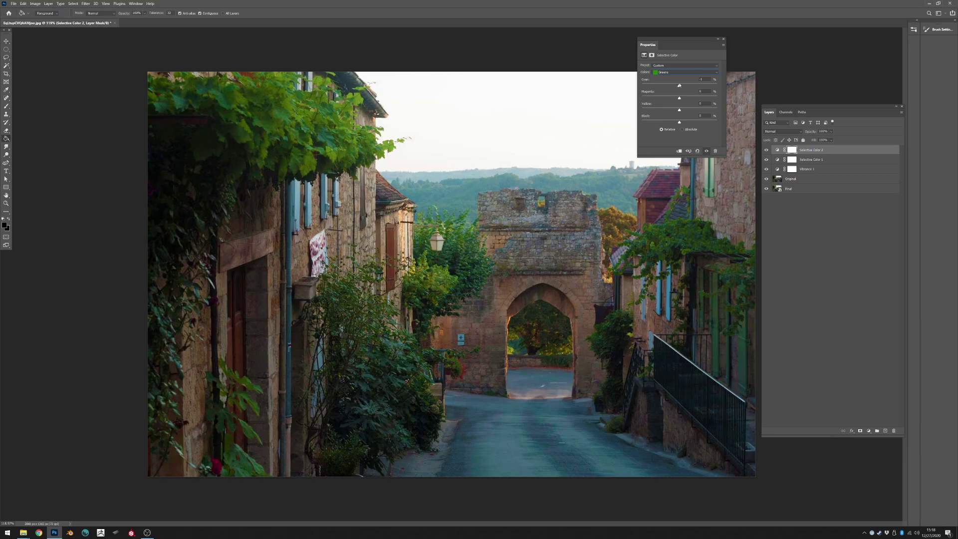
Reduce cyan in the Greens to about -26 and lower magenta slightly
drag(680, 86, 666, 92)
mouse_move(680, 100)
mouse_down()
mouse_move(649, 99)
mouse_move(676, 99)
mouse_move(686, 112)
mouse_up()
drag(683, 100, 659, 87)
drag(677, 88, 656, 90)
Fine-tune the Greens to magenta -42 and yellow -24, readjusting cyan to warm the foliage
click(669, 86)
drag(692, 87, 669, 90)
mouse_move(688, 99)
mouse_down()
mouse_move(664, 100)
mouse_move(687, 100)
mouse_move(678, 114)
mouse_up()
drag(689, 110, 689, 111)
drag(689, 113, 669, 115)
drag(661, 88, 653, 90)
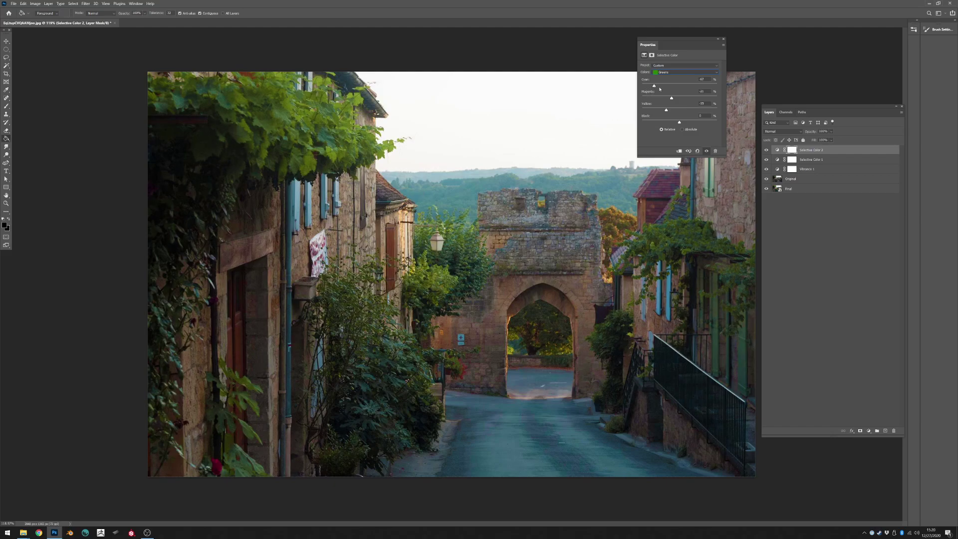
Close the adjustment settings and toggle the Greens adjustment off and on to compare
click(724, 40)
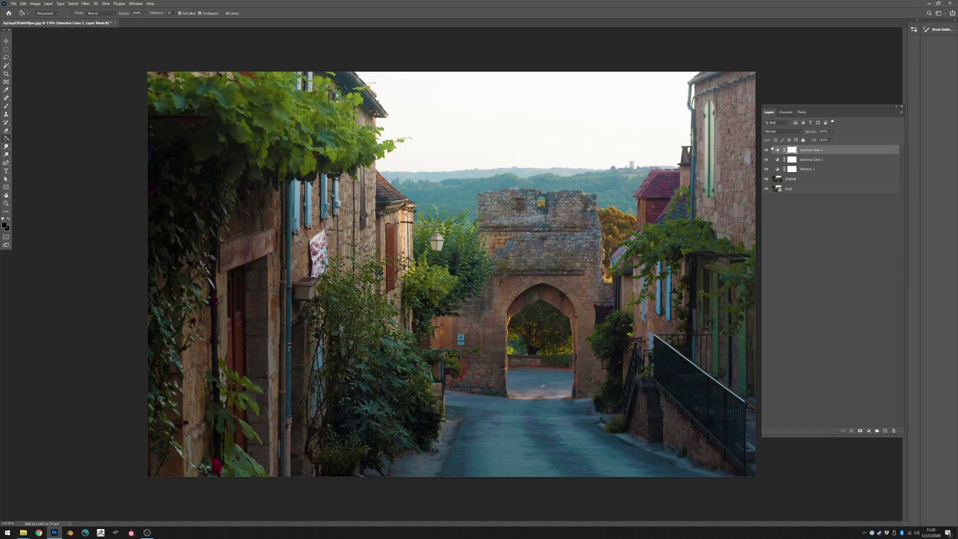
click(767, 150)
click(767, 151)
Rename the Greens adjustment layer Foliage and the Blues adjustment layer Road
double_click(812, 150)
text(Foliage)
key(Return)
double_click(812, 160)
text(Road)
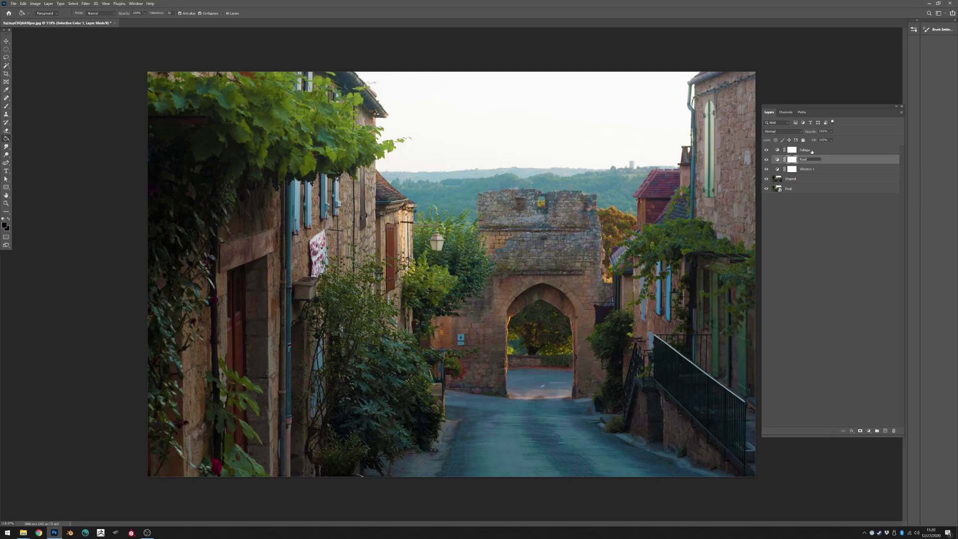
key(Return)
Toggle the Road adjustment to compare, leaving both Road and Foliage visible
click(767, 160)
click(767, 161)
click(767, 160)
click(767, 160)
click(768, 160)
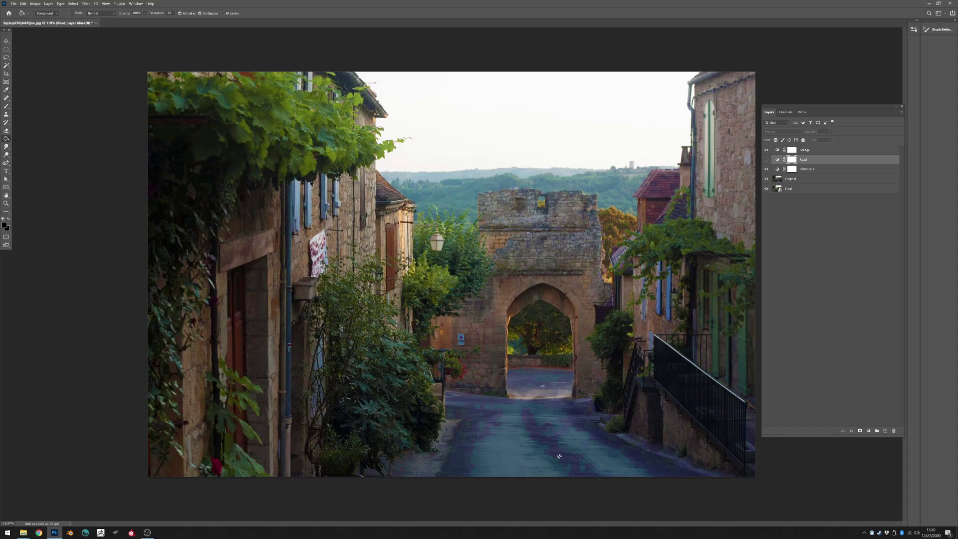
click(767, 160)
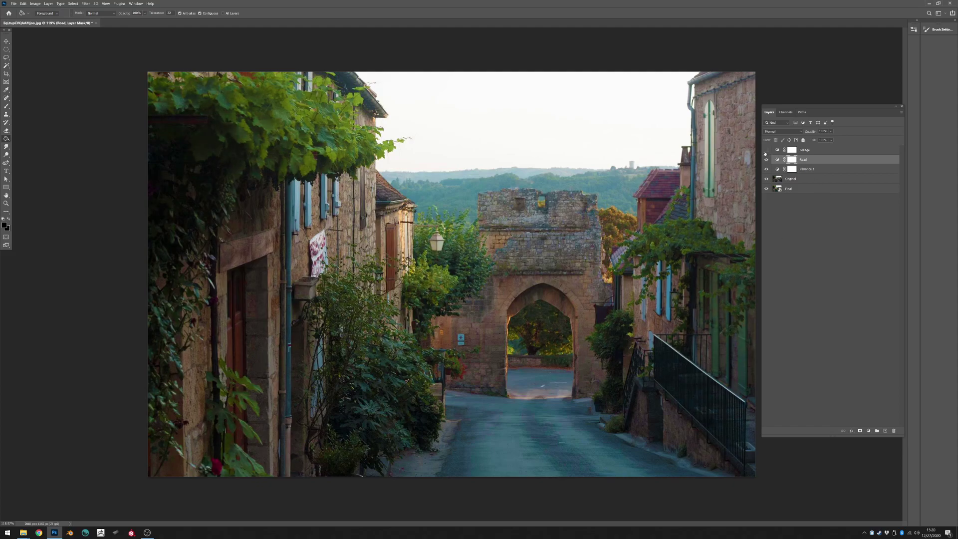
click(766, 151)
Add a Selective Color layer on Yellows with cyan about -38 and magenta +9
click(869, 430)
click(887, 429)
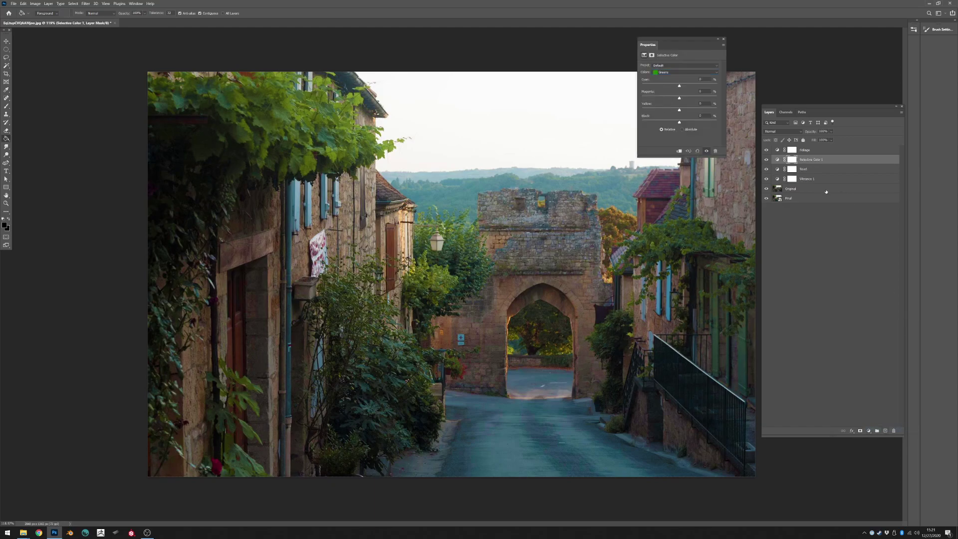
click(689, 73)
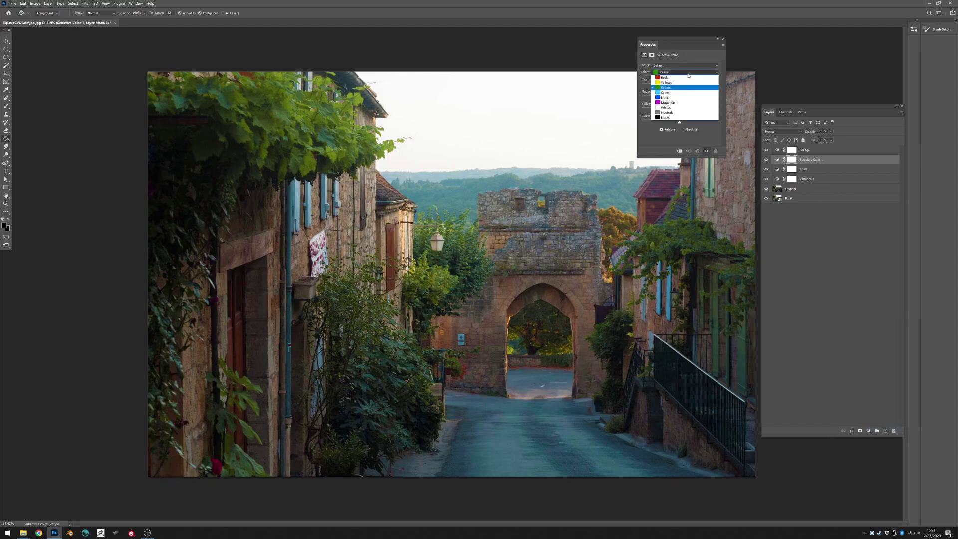
click(685, 80)
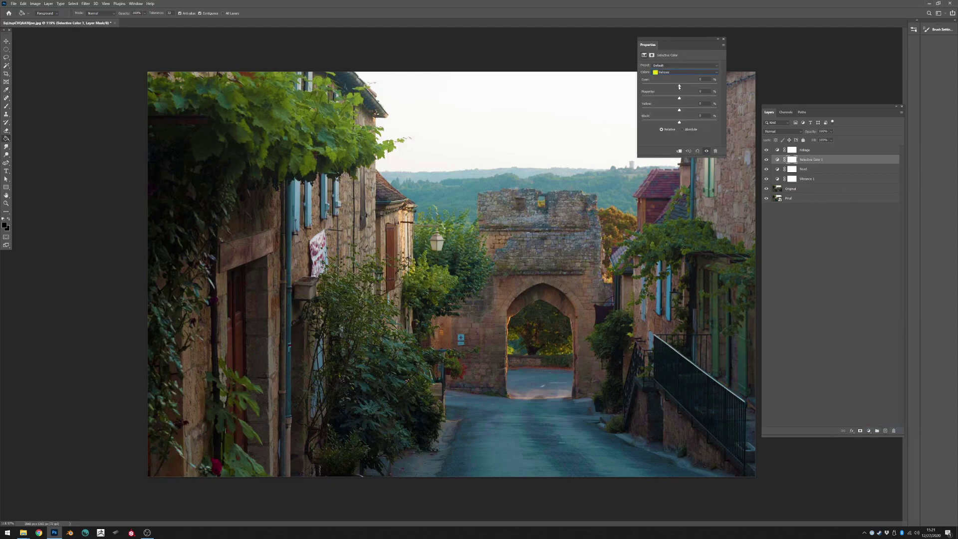
drag(648, 88, 646, 89)
drag(671, 91, 668, 92)
drag(668, 86, 688, 102)
Rename the Yellows Selective Color layer Lighting, move it to the top, and make it visible
click(724, 39)
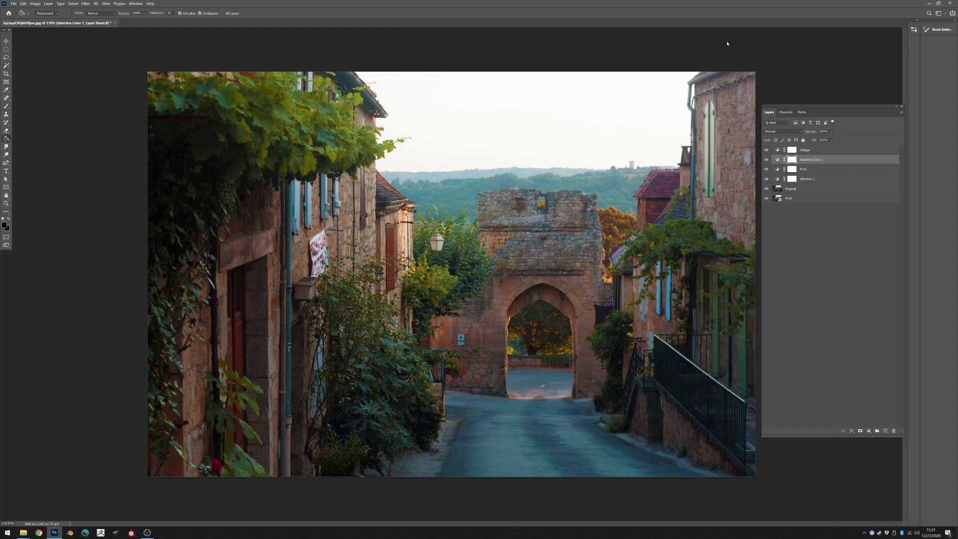
double_click(808, 160)
text(Left)
mouse_move(784, 159)
mouse_down()
mouse_move(782, 149)
mouse_move(781, 157)
mouse_up()
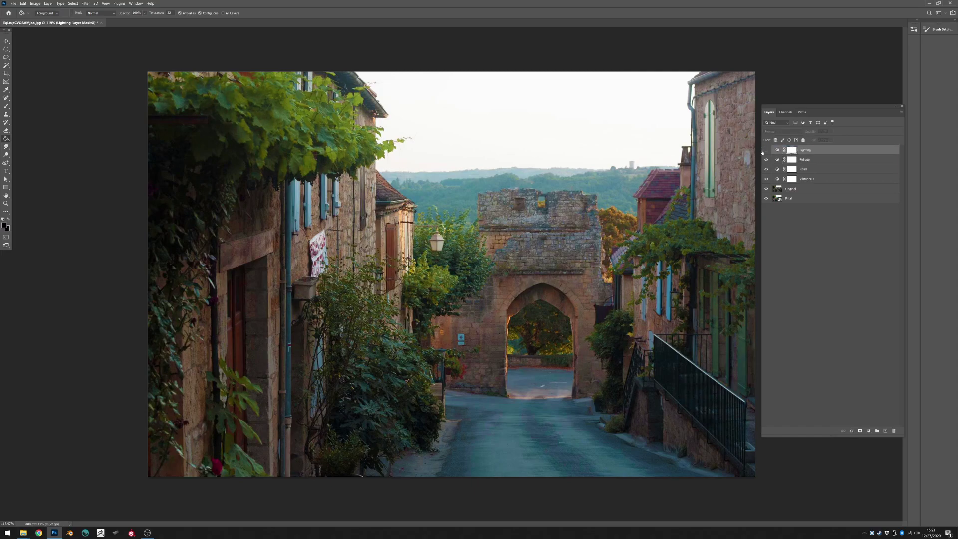
click(764, 150)
Add a Hue/Saturation adjustment above Lighting, close its settings, and select all the grading layers
click(870, 430)
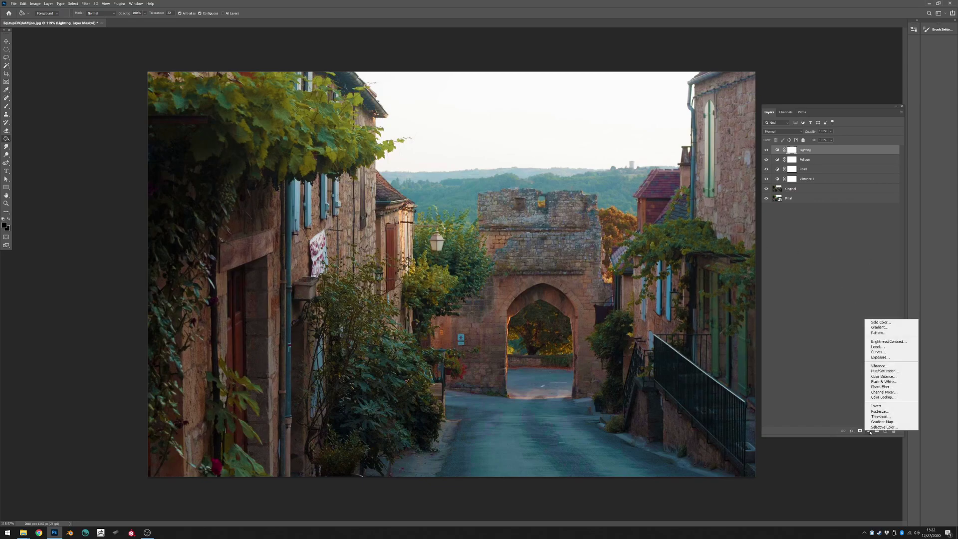
click(880, 372)
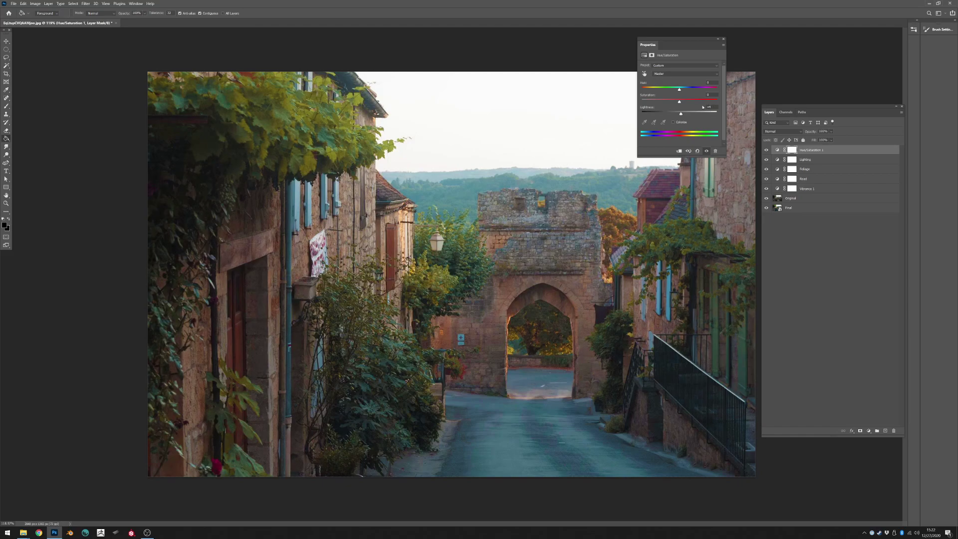
click(724, 39)
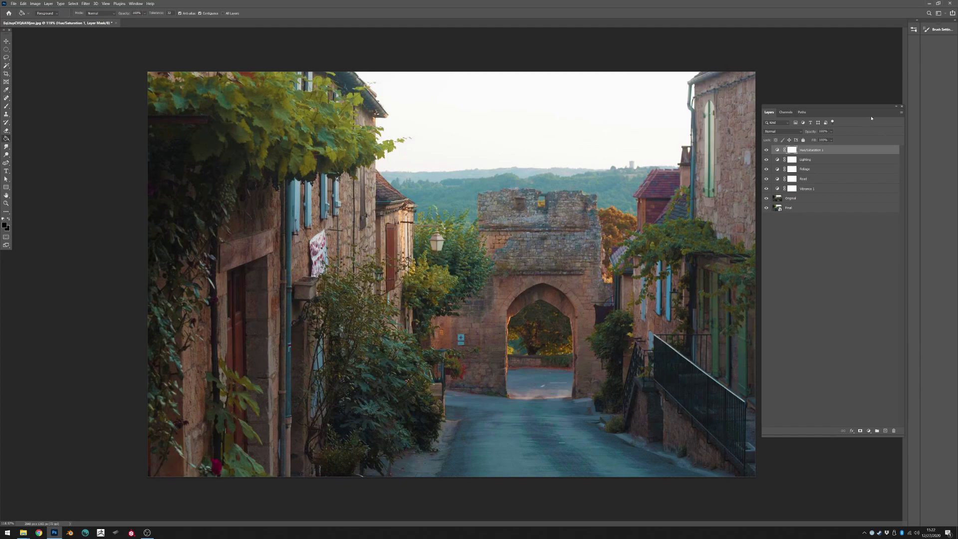
shift+click(778, 191)
Group the five adjustment layers into Group 1 and toggle its visibility to compare the teal-orange grade
key(ctrl+g)
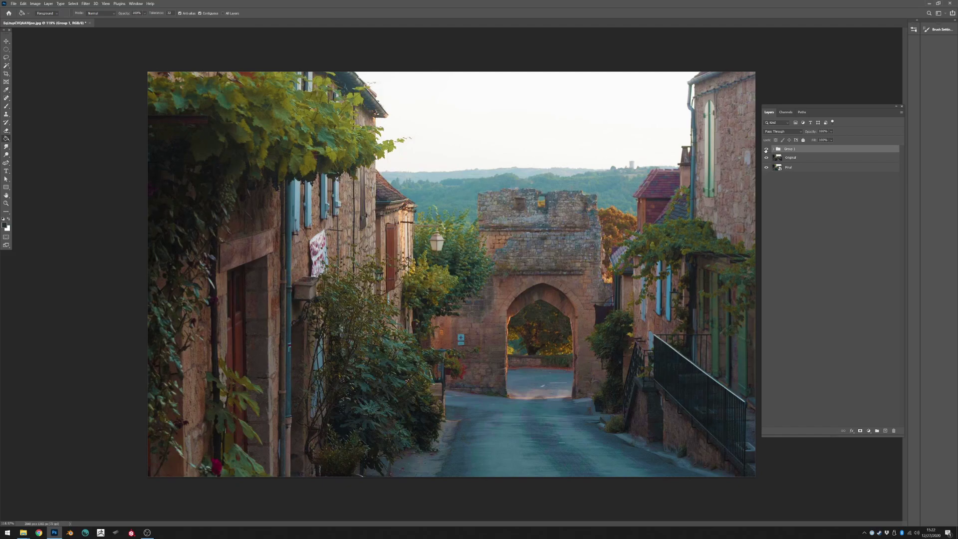
click(767, 149)
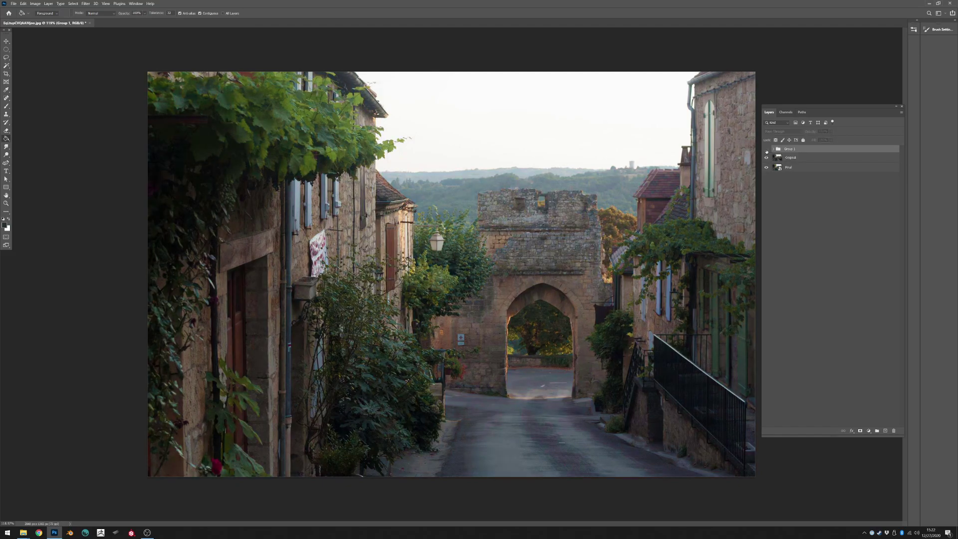
click(766, 149)
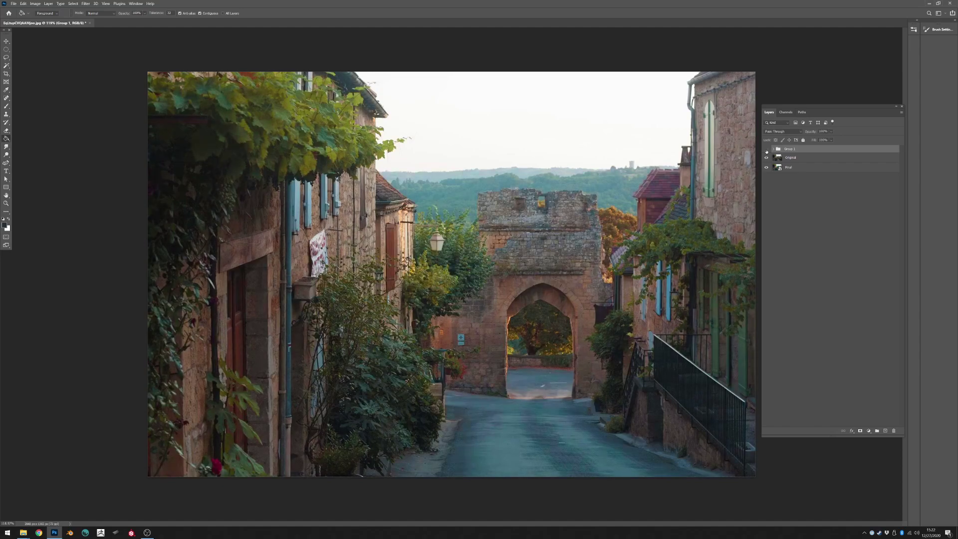
click(767, 150)
click(767, 149)
click(767, 149)
click(767, 150)
Select the entire photo with a rectangular marquee and copy the merged, graded image
click(7, 50)
right_click(6, 50)
click(30, 49)
drag(148, 72, 796, 500)
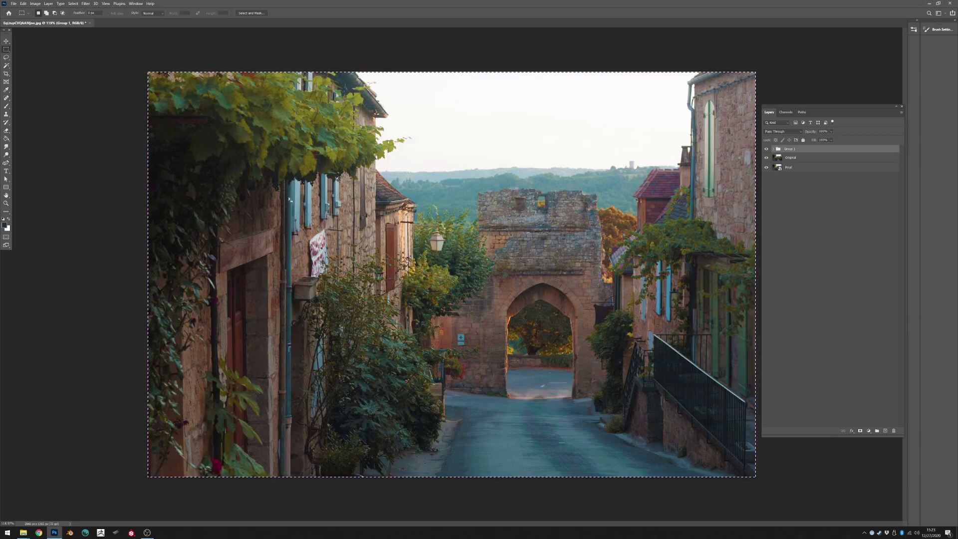
click(23, 4)
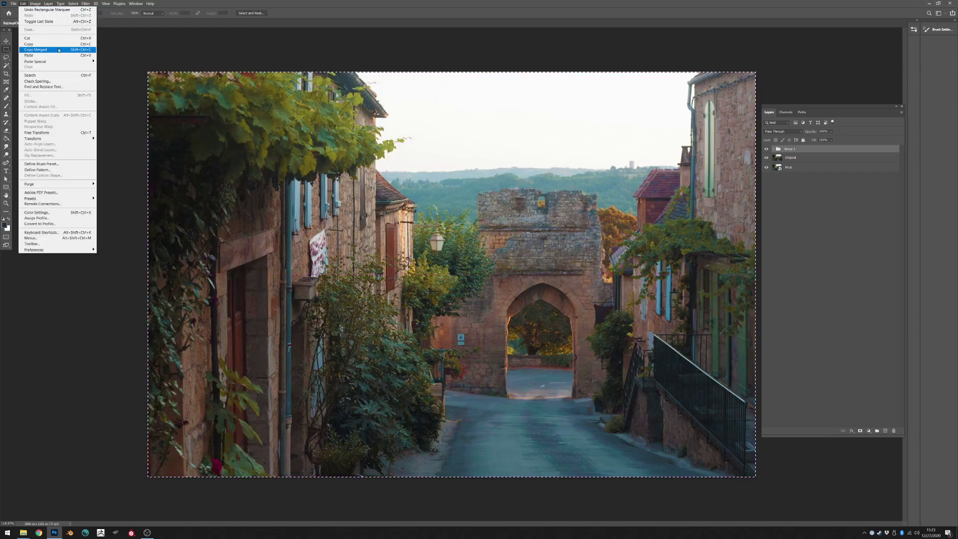
click(23, 5)
Paste the copy in place as Layer 1, then marquee the small blue sign beside the archway
click(23, 4)
mouse_move(50, 66)
click(120, 67)
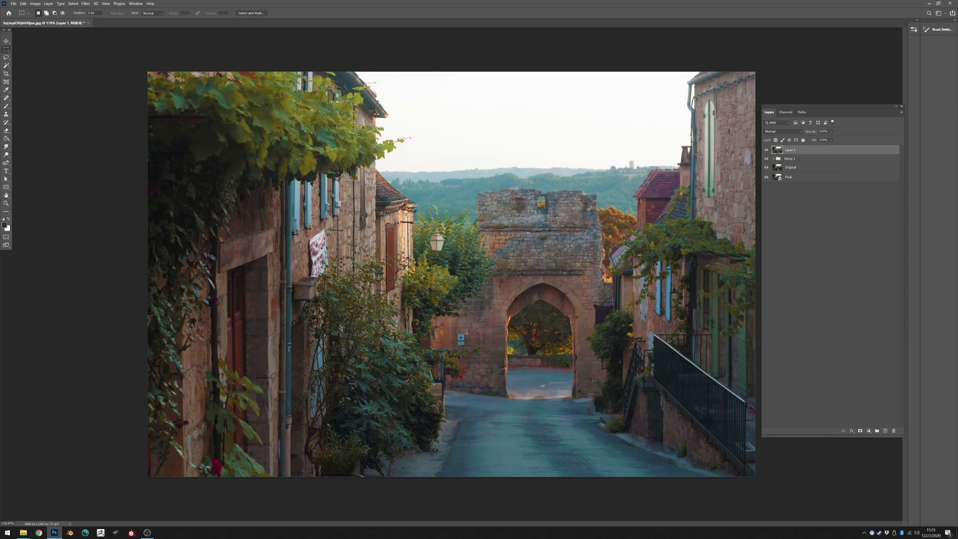
drag(468, 332, 457, 348)
click(23, 4)
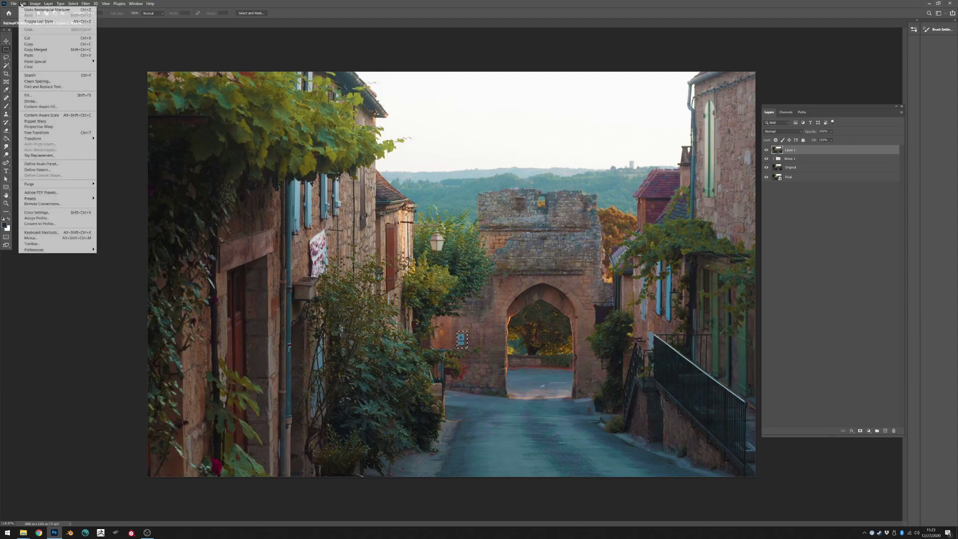
Remove the small blue wall sign with Content-Aware Fill, outputting the patch to a new layer
click(53, 109)
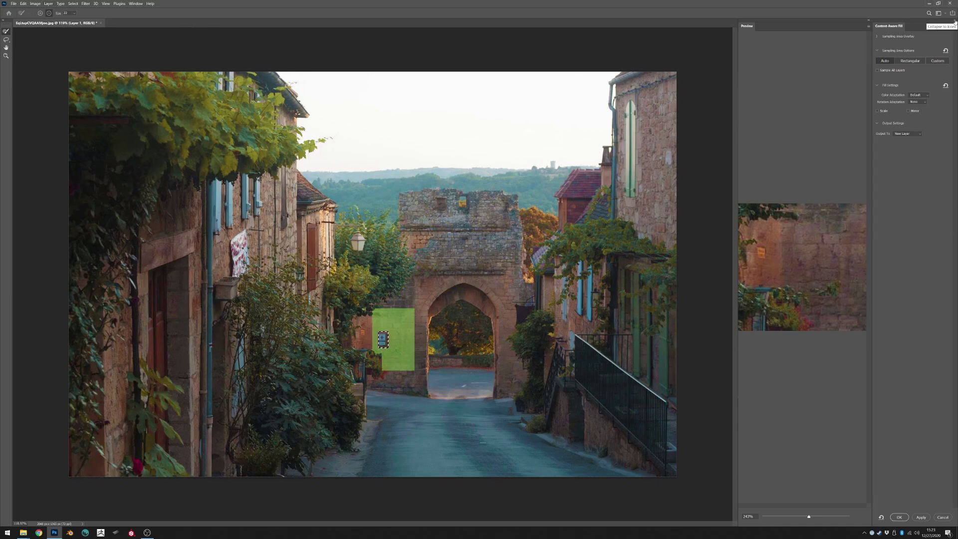
click(955, 21)
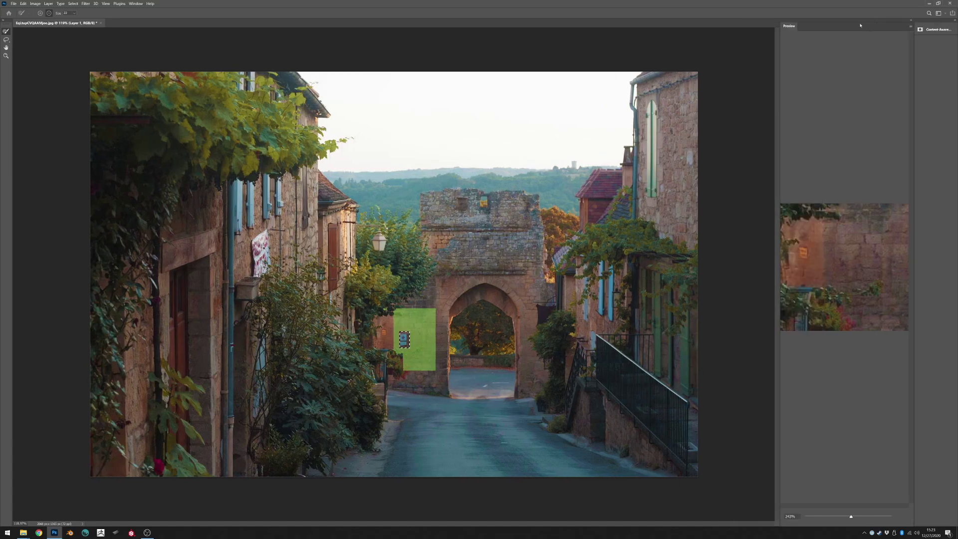
click(23, 4)
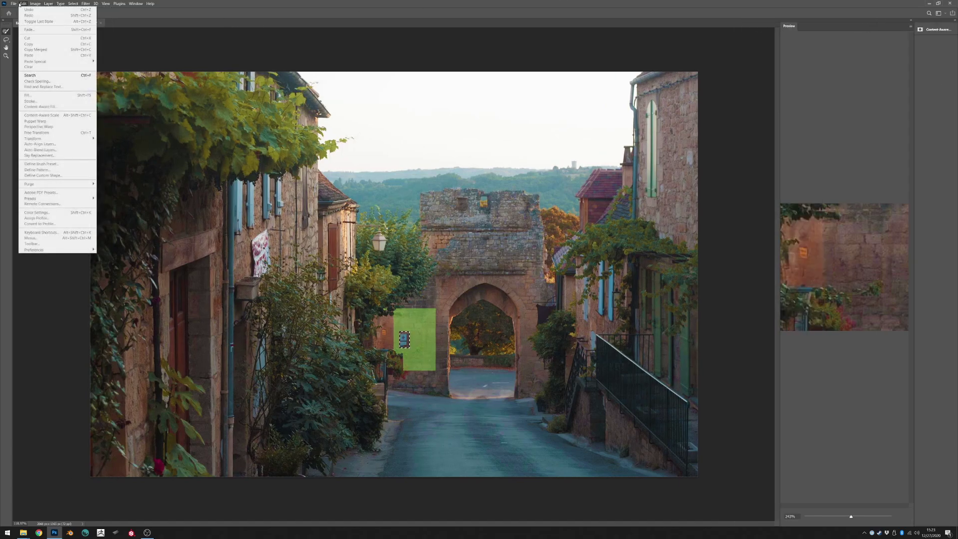
mouse_move(14, 4)
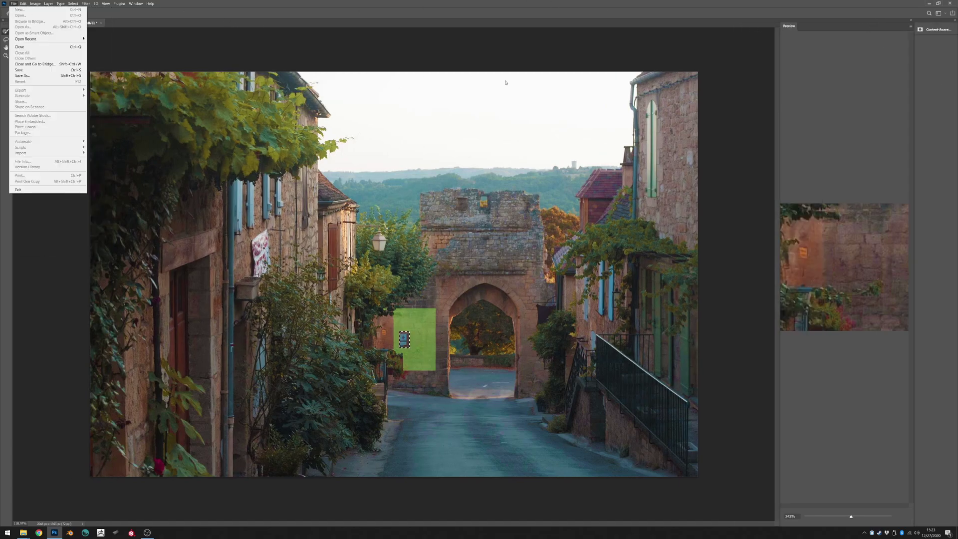
click(956, 22)
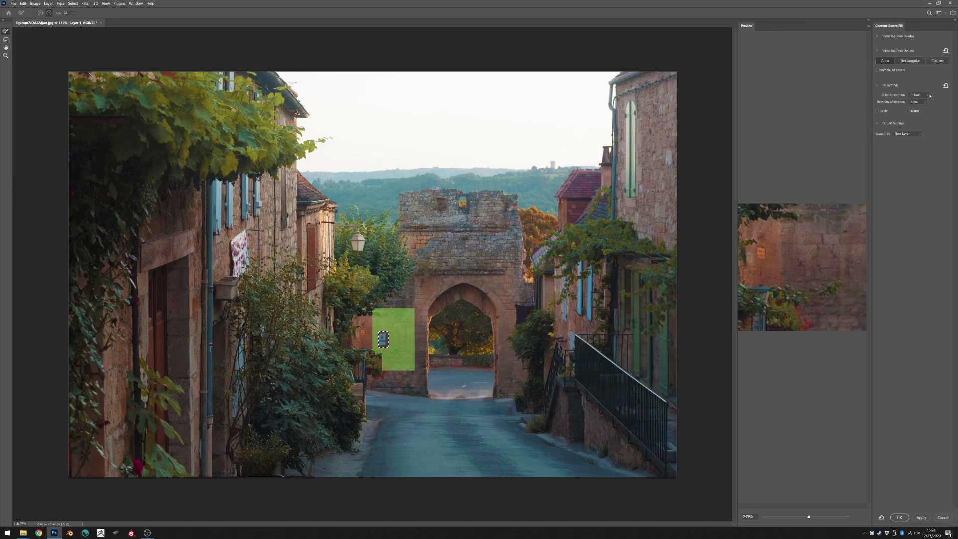
click(943, 517)
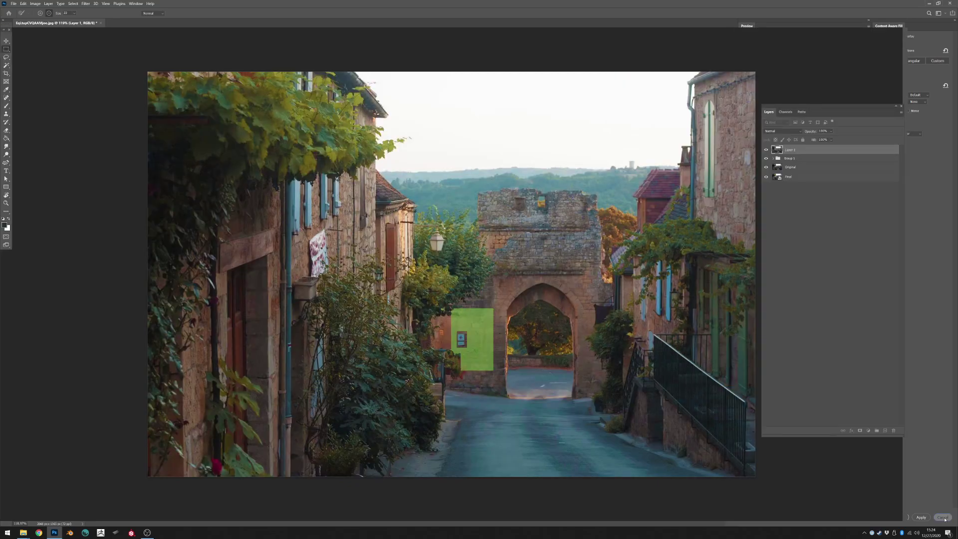
click(24, 4)
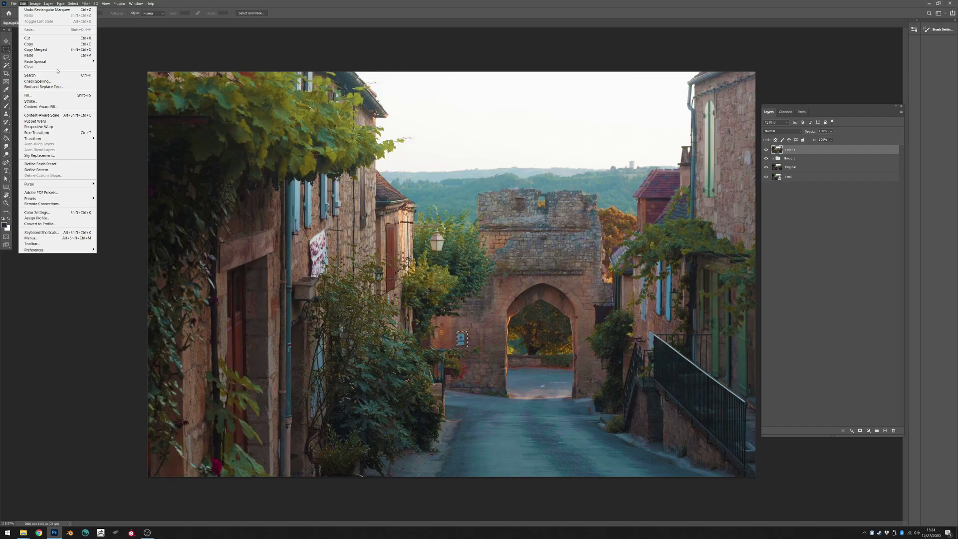
mouse_move(35, 5)
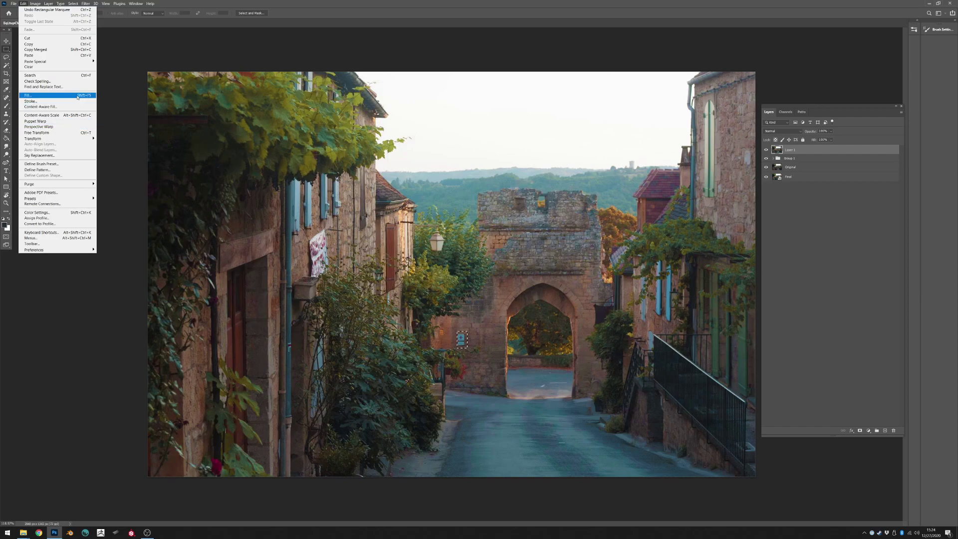
click(56, 107)
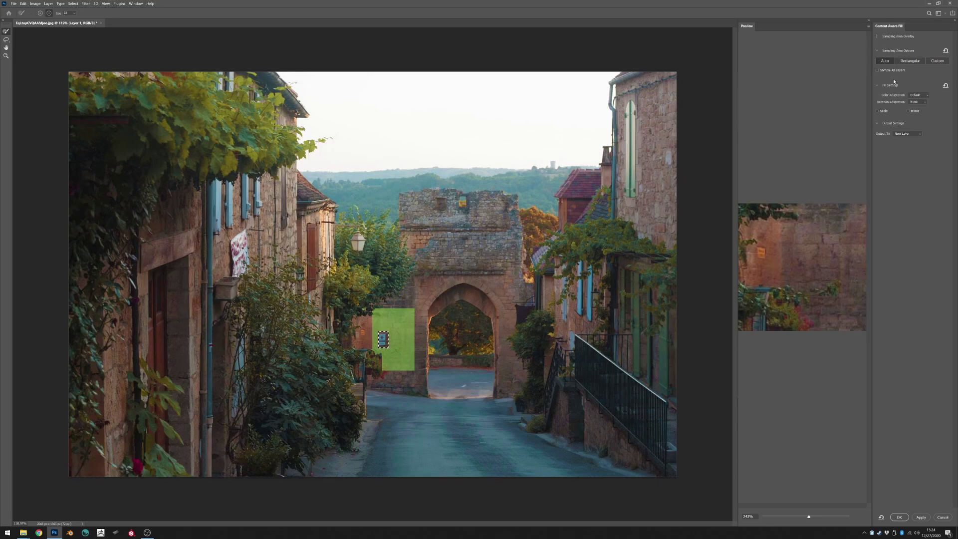
click(899, 517)
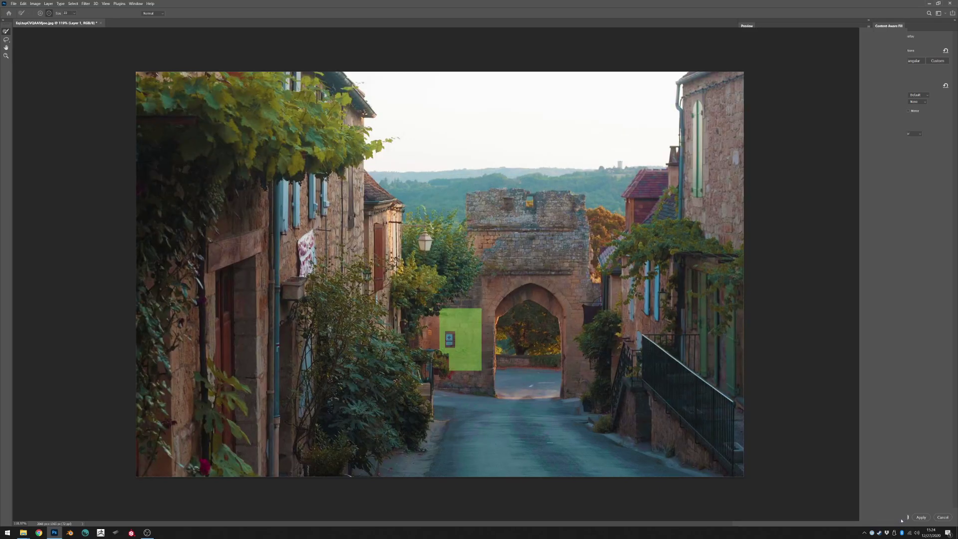
Deselect the sign and toggle Layer 1 copy's visibility to compare the patch with the original
click(487, 347)
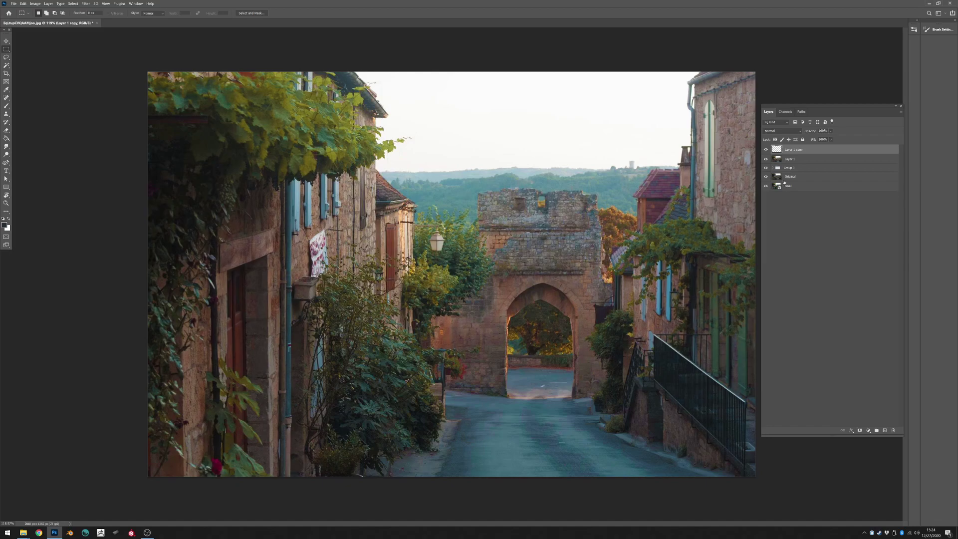
click(767, 150)
click(766, 150)
click(767, 151)
click(767, 151)
Merge the patch into Layer 1 and duplicate it as Layer 1 copy 2
shift+click(780, 160)
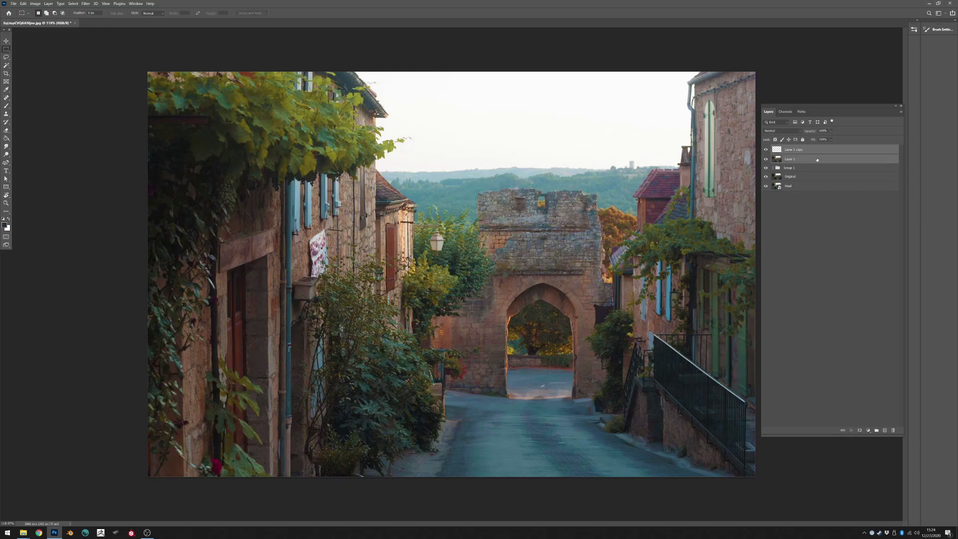
key(ctrl+e)
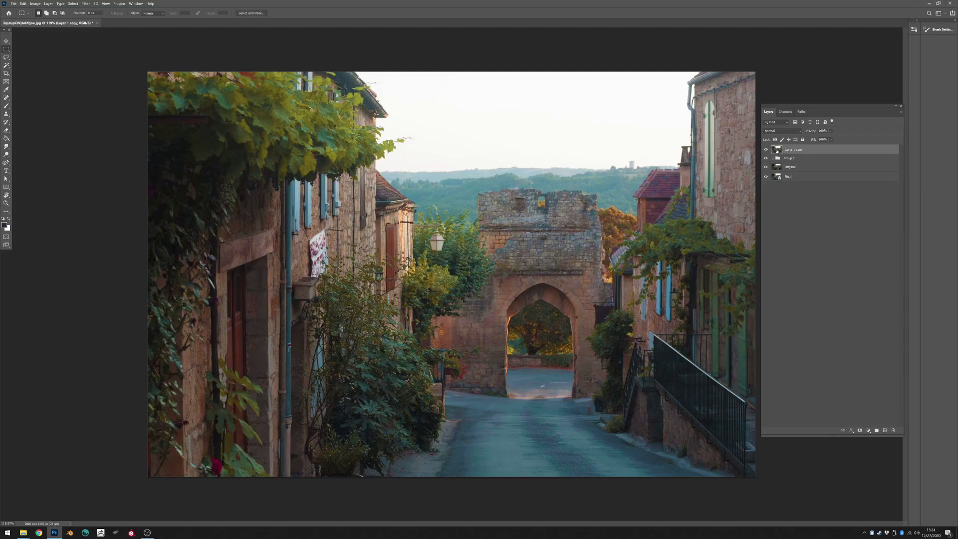
drag(778, 151, 887, 431)
Apply a Gaussian Blur of about 1.6 px to Layer 1 copy 2 and compare it on and off
click(86, 4)
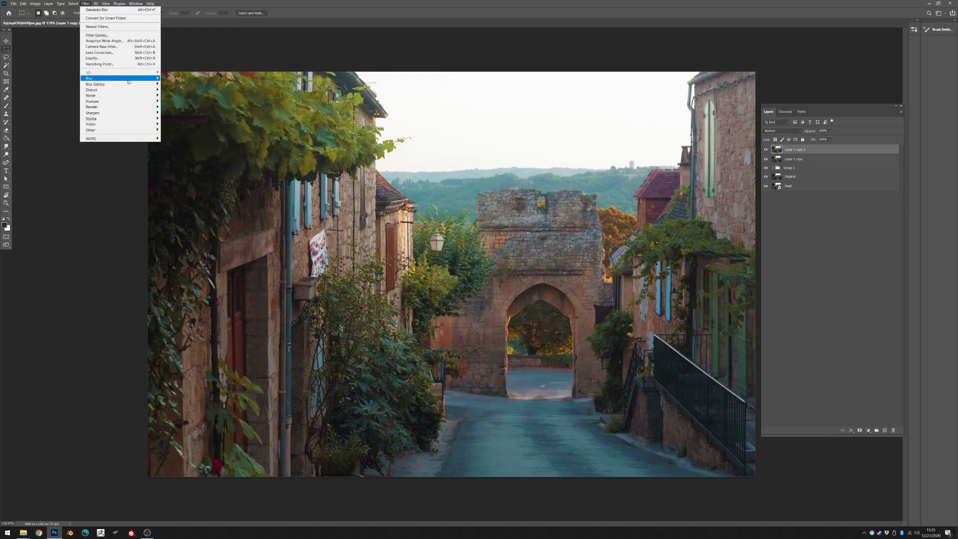
mouse_move(138, 80)
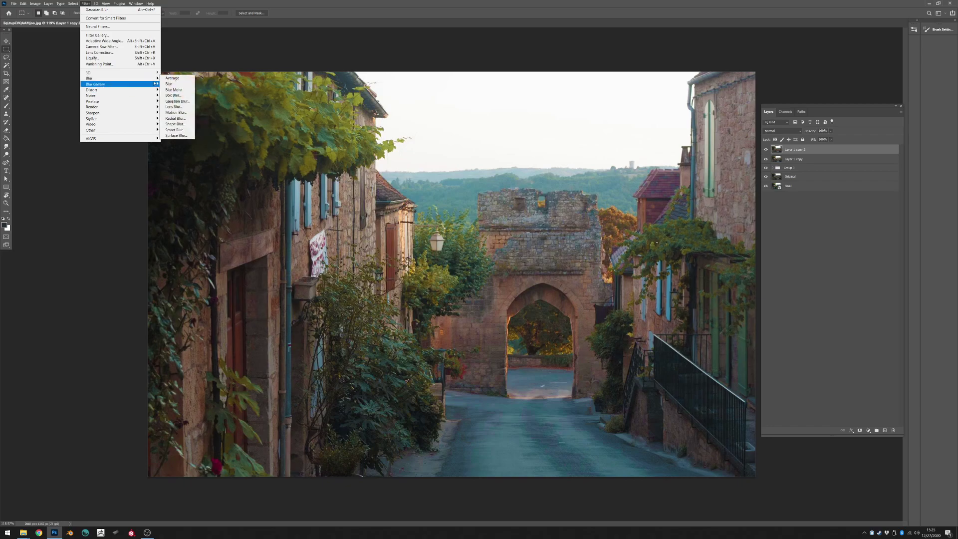
click(188, 104)
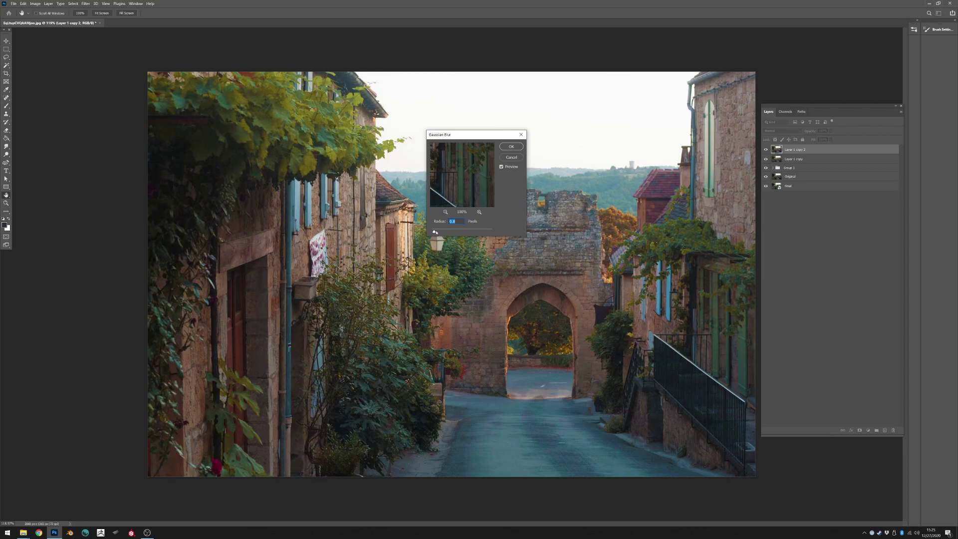
drag(434, 233, 435, 232)
click(512, 146)
alt+scroll(424, 212, up, 5)
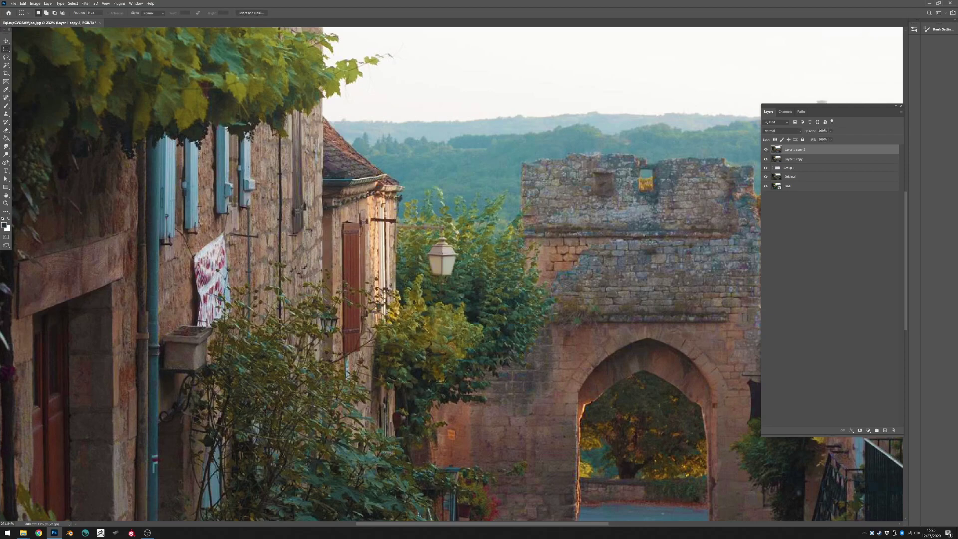
scroll(565, 174, up, 3)
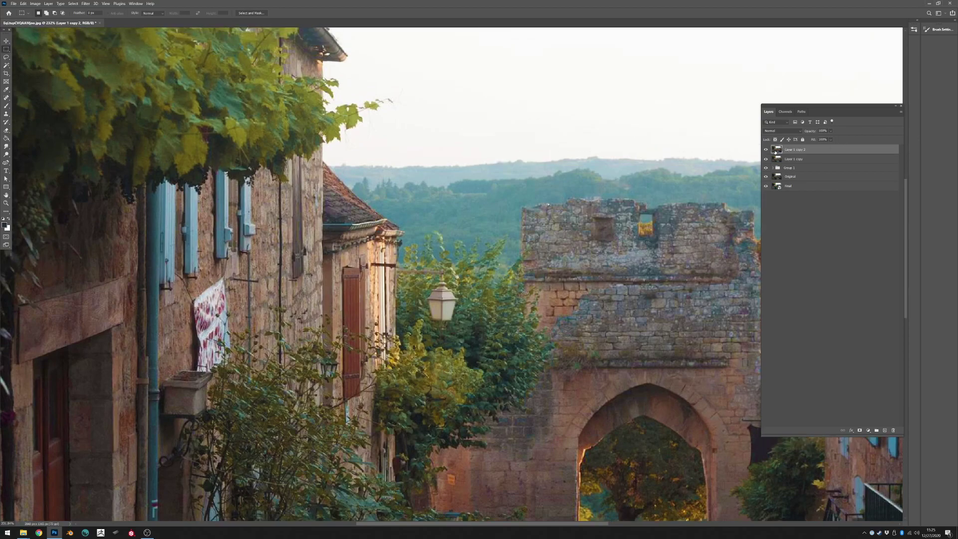
click(767, 150)
click(767, 150)
Reopen Gaussian Blur and reduce the radius to 0.9 px
click(86, 4)
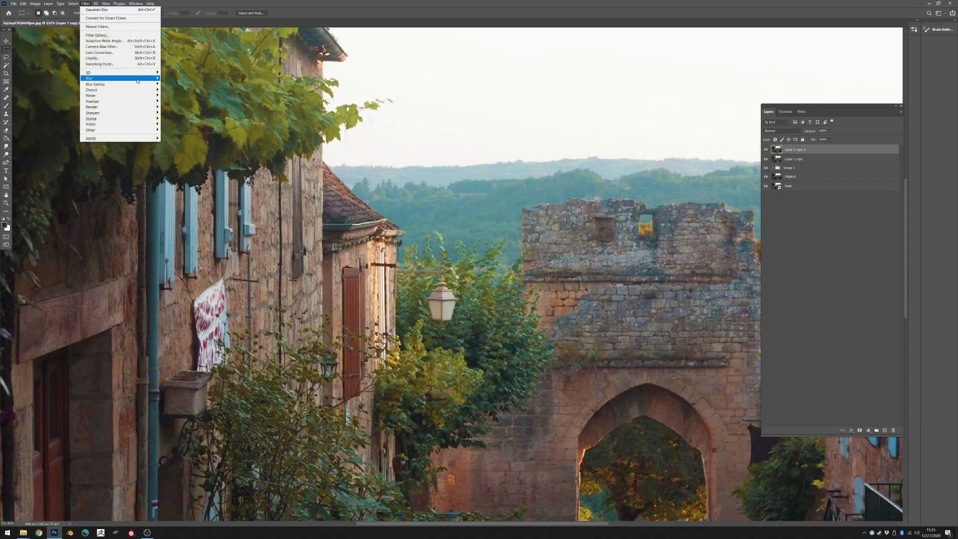
mouse_move(145, 79)
click(182, 102)
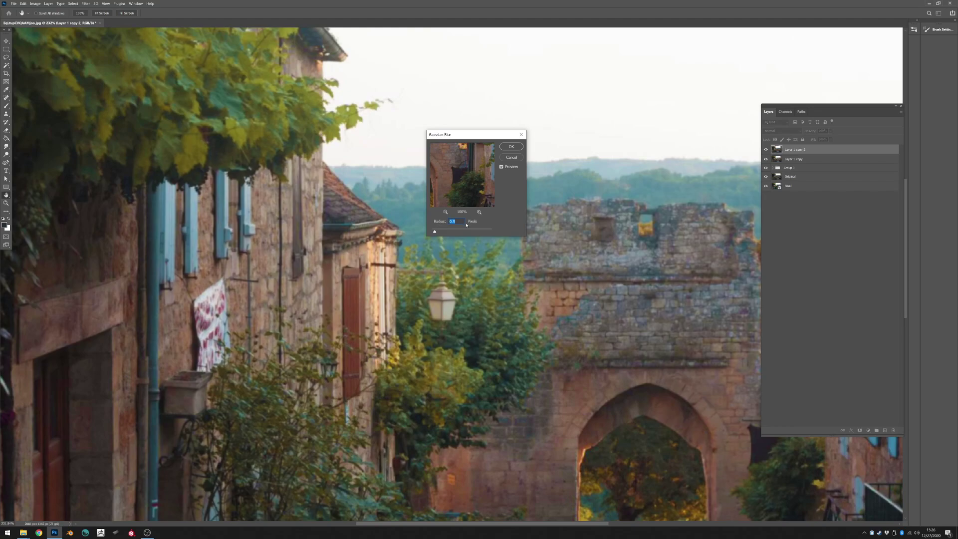
drag(435, 232, 435, 232)
click(433, 232)
drag(436, 232, 435, 232)
Apply the 0.9 px blur and set Layer 1 copy 2's opacity to 76%
click(512, 146)
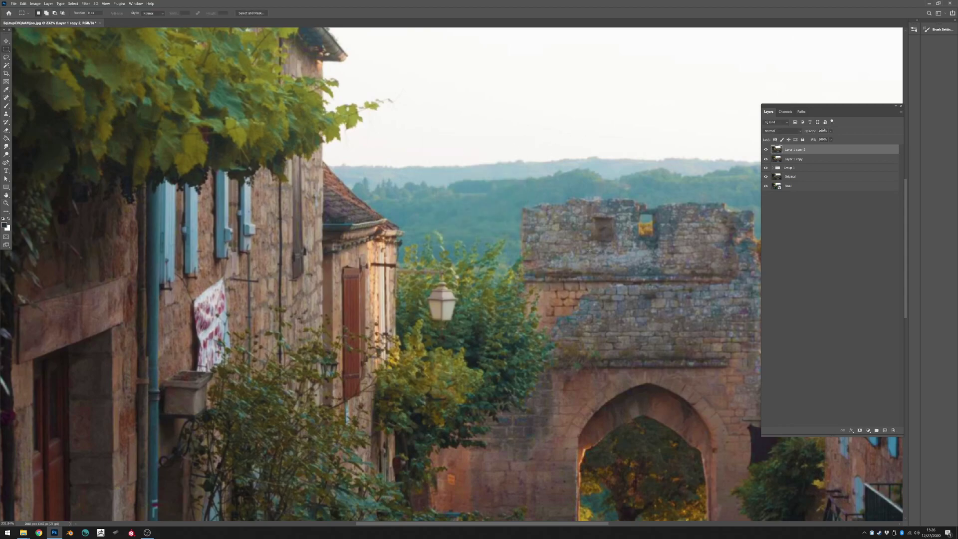
scroll(589, 252, down, 5)
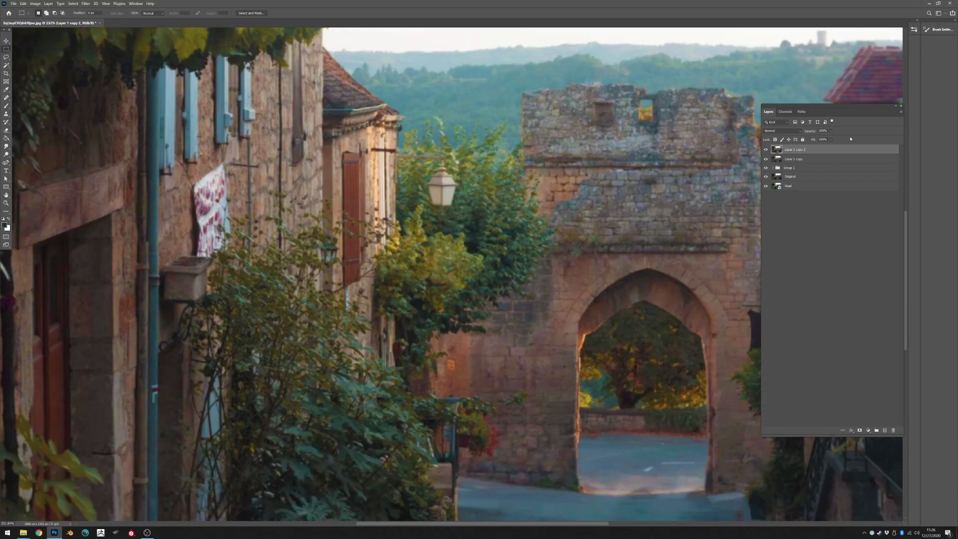
click(832, 131)
drag(827, 139, 831, 139)
Toggle the blurred copy's visibility to compare, then add a new empty layer on top
scroll(540, 222, down, 5)
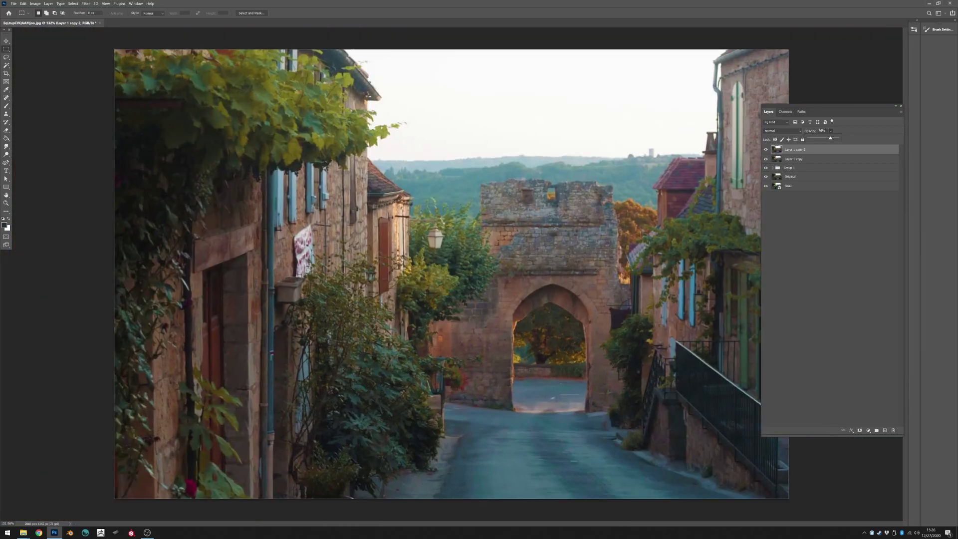
click(766, 150)
click(766, 152)
click(766, 151)
click(766, 151)
click(767, 151)
click(766, 151)
click(886, 431)
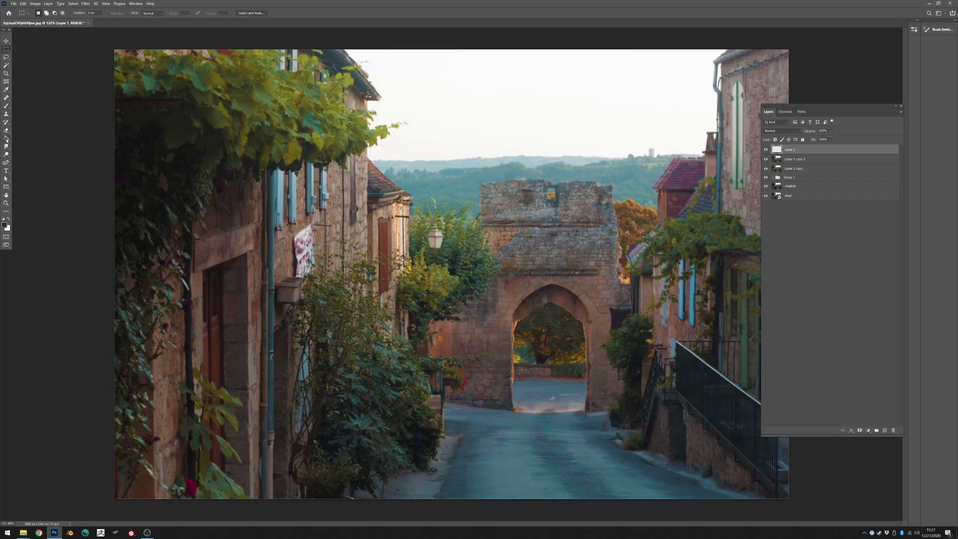
Fill the new top layer with neutral mid grey #7e7e7e using the Paint Bucket
key(i)
click(5, 225)
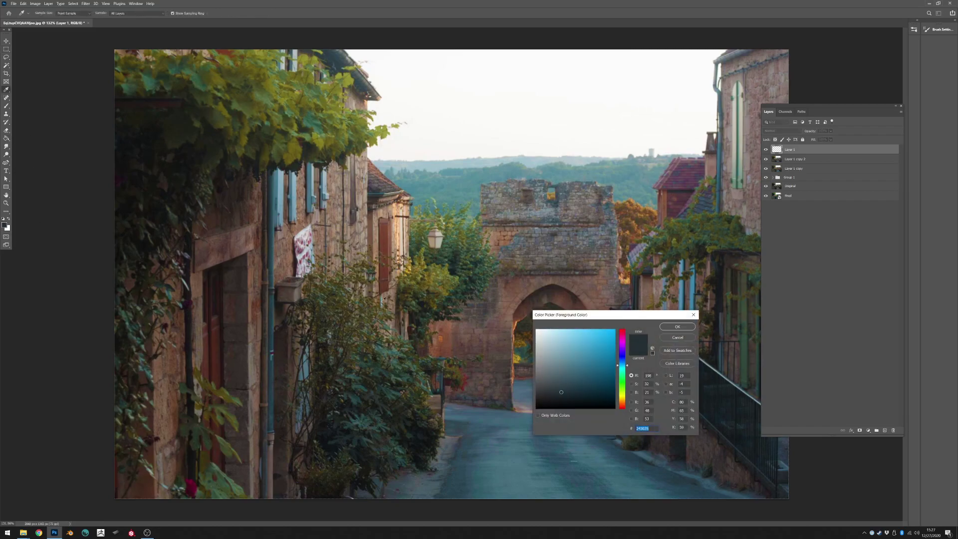
drag(547, 370, 520, 369)
click(678, 327)
key(g)
click(529, 275)
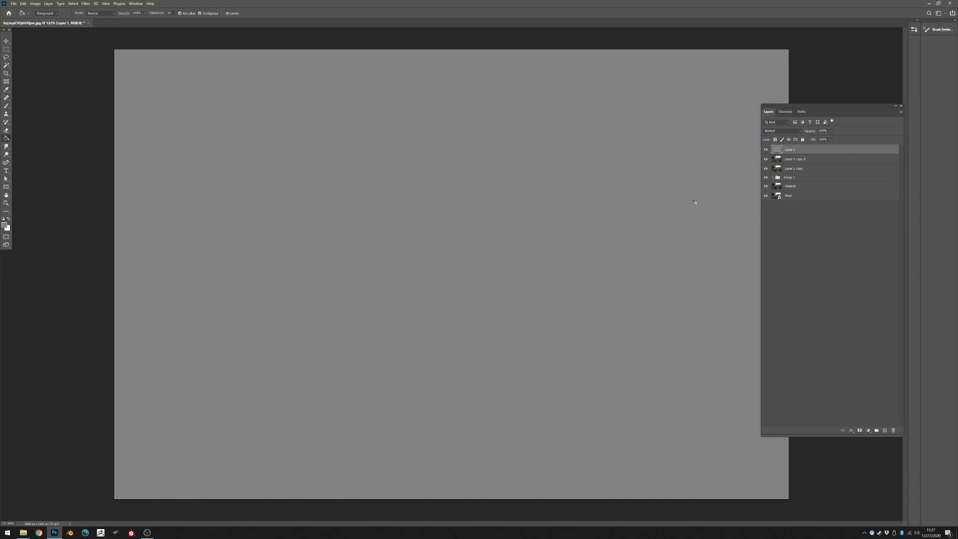
Add Noise to the grey layer with an amount of about 9.6%
click(86, 4)
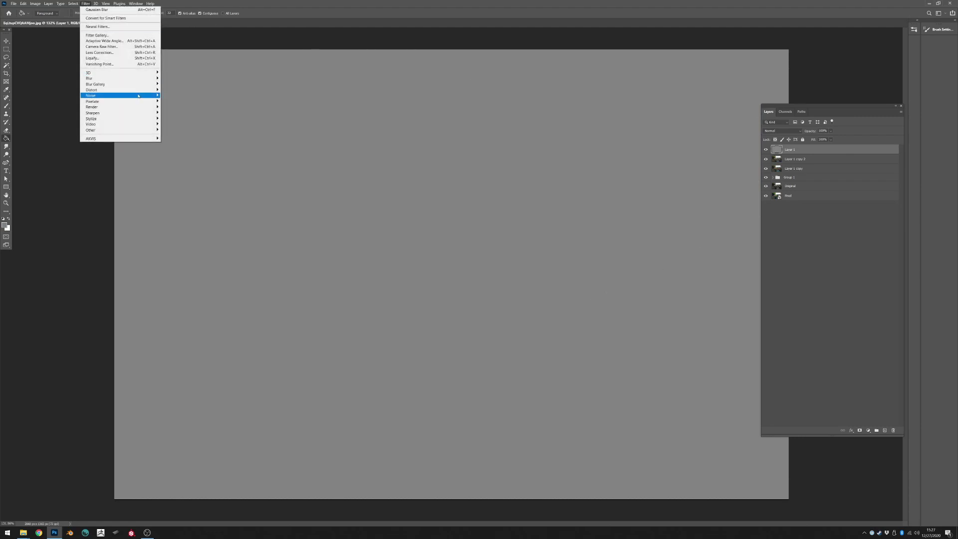
mouse_move(130, 95)
click(192, 98)
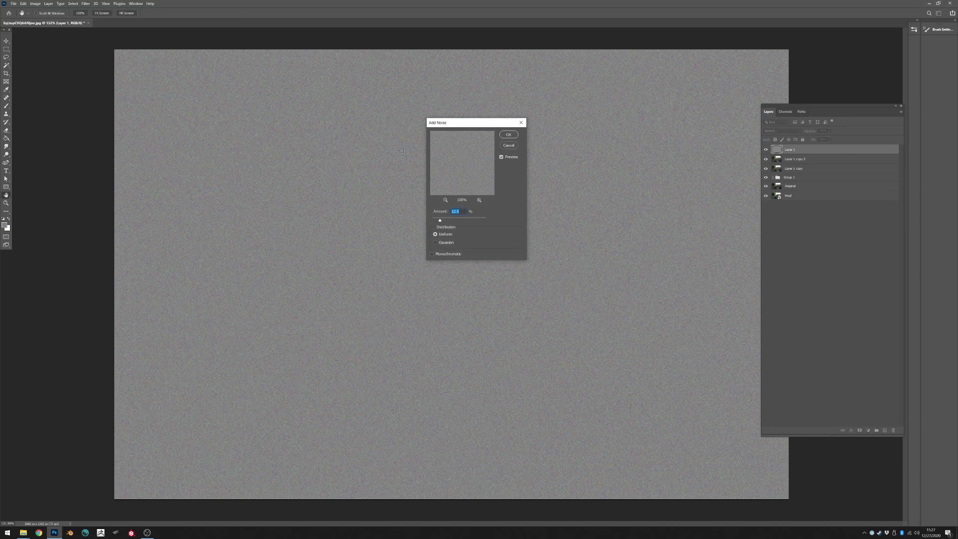
drag(441, 222, 439, 224)
drag(439, 223, 438, 221)
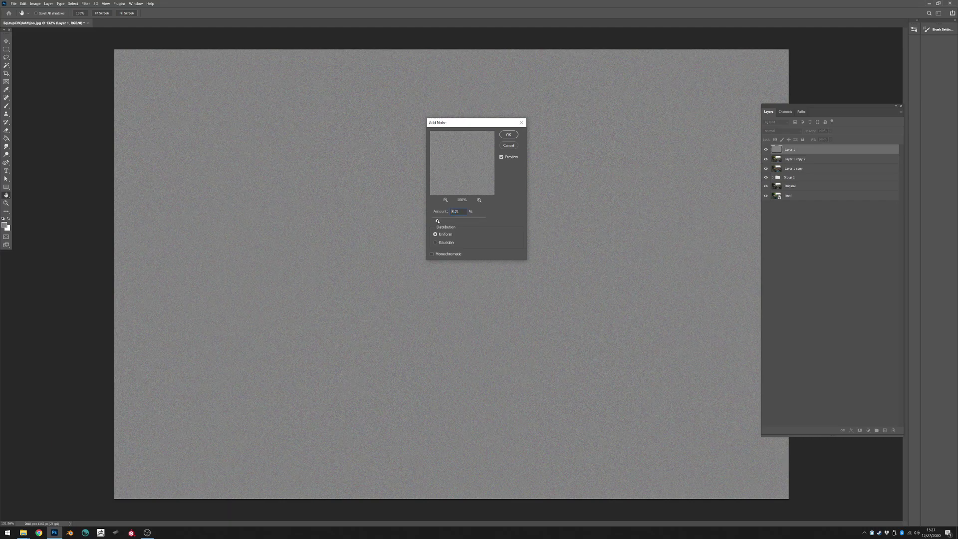
click(509, 135)
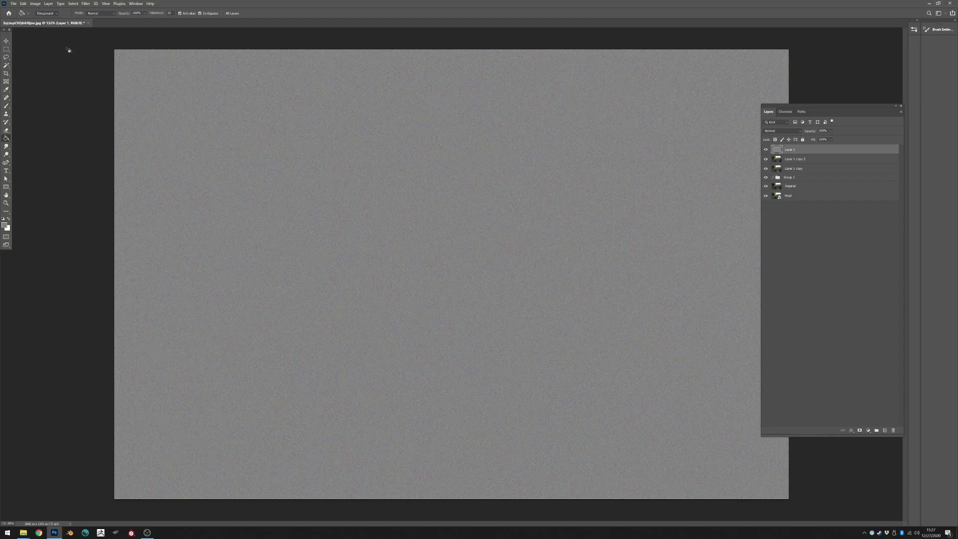
Desaturate the noise layer with a Black & White image adjustment
click(36, 3)
mouse_move(75, 18)
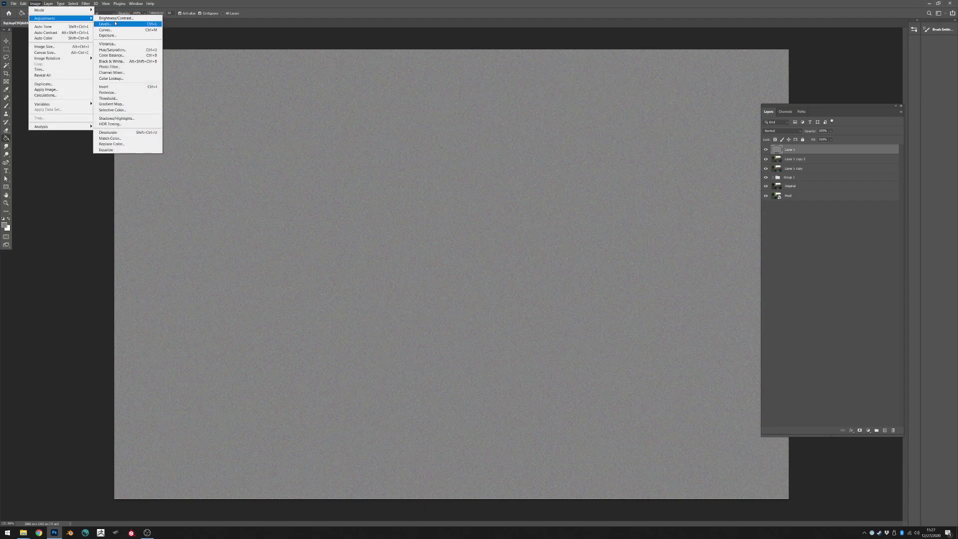
click(127, 62)
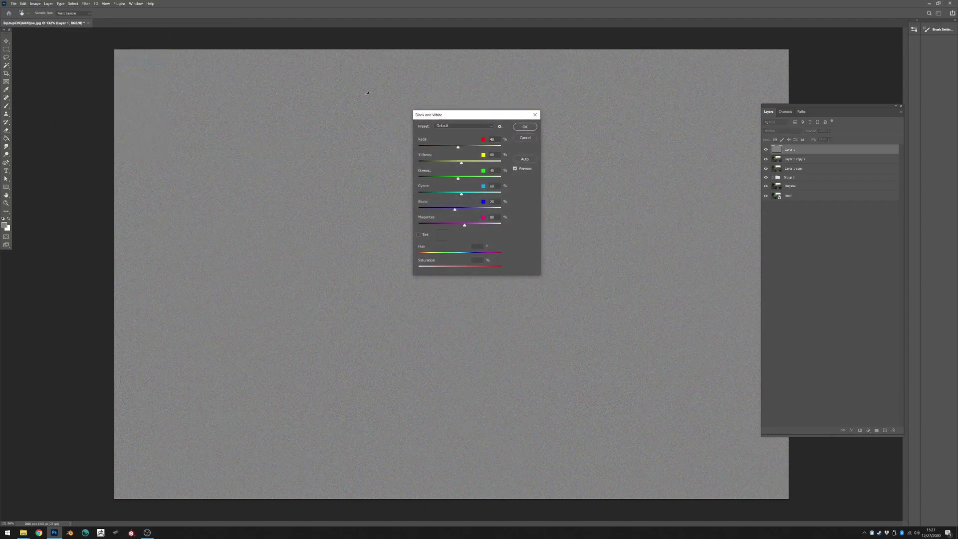
click(526, 127)
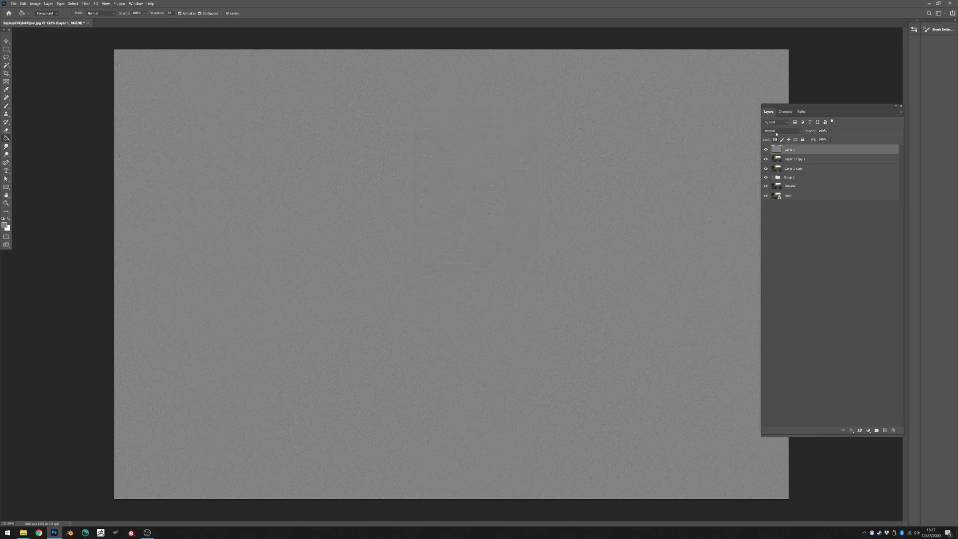
Set the noise layer's blend mode to Overlay and dismiss the USB notification
click(779, 131)
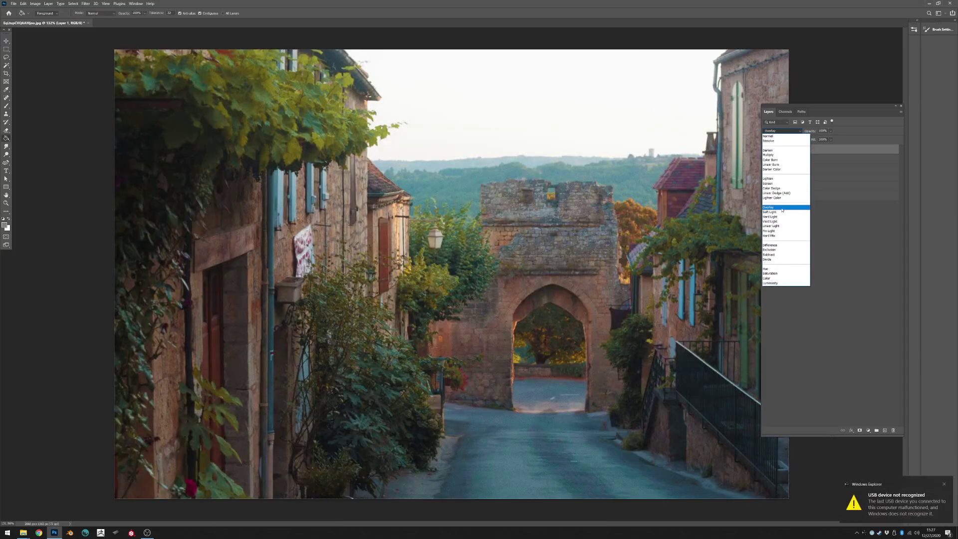
click(782, 209)
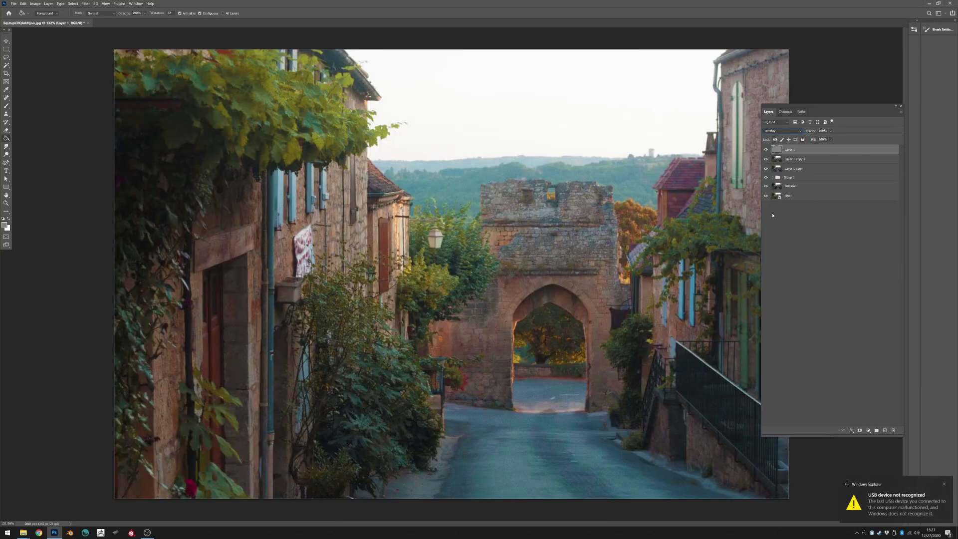
click(945, 486)
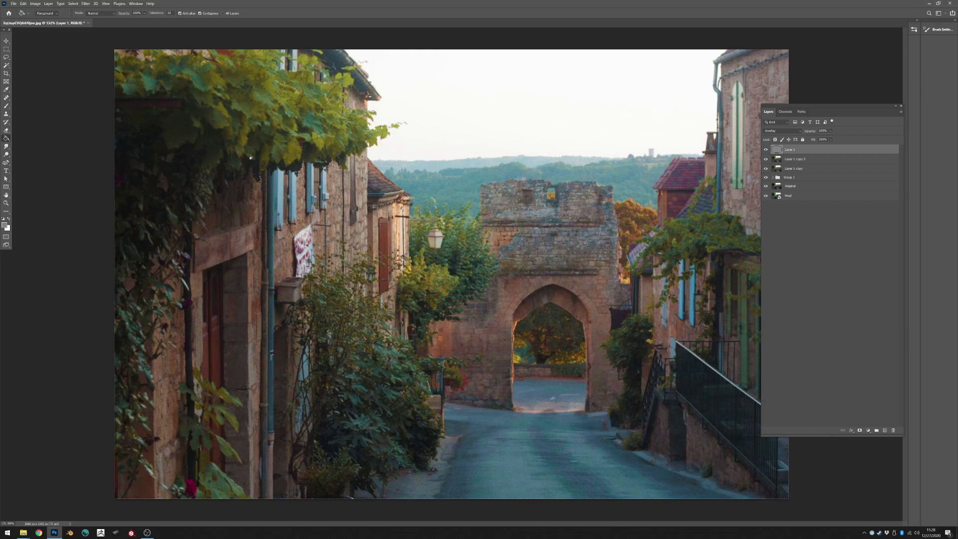
Zoom in beyond 200% to inspect the film grain close up
click(107, 4)
click(111, 81)
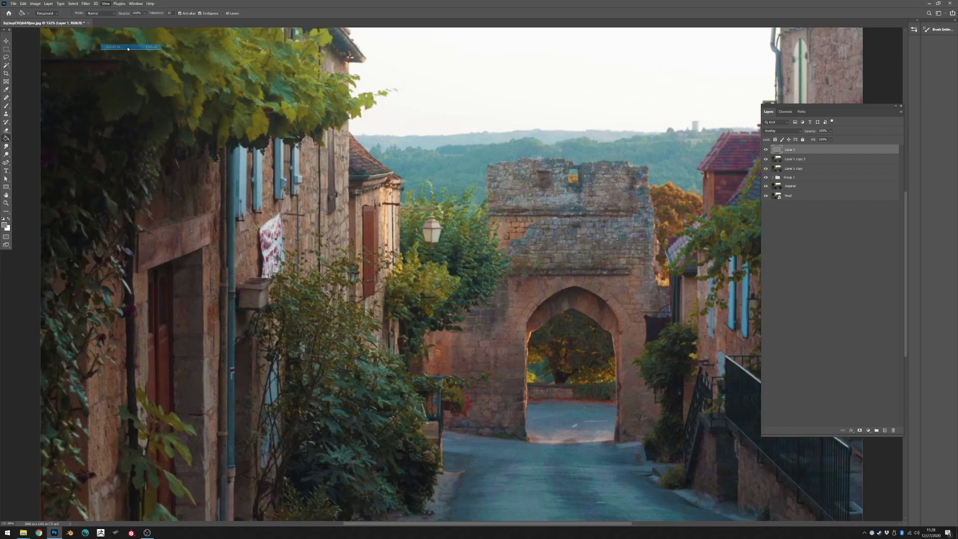
click(106, 3)
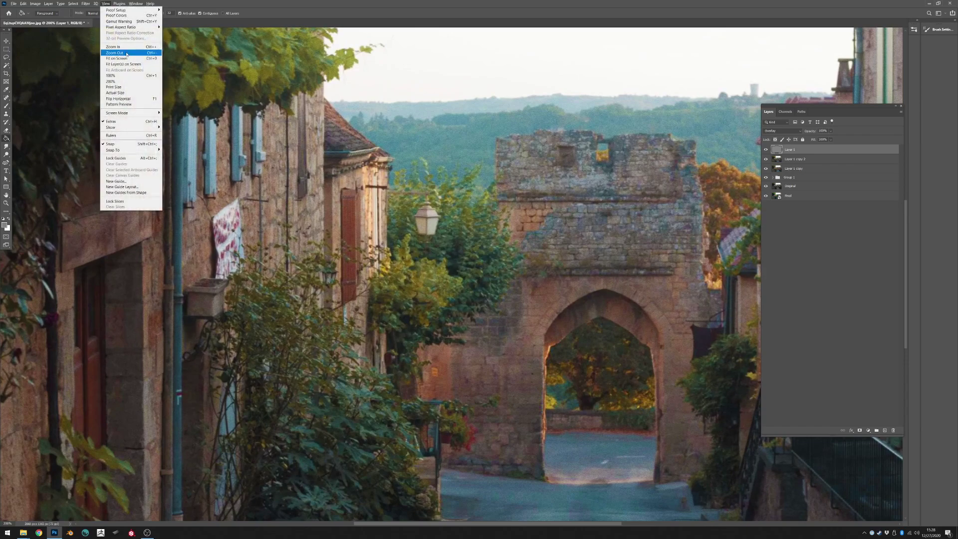
click(113, 50)
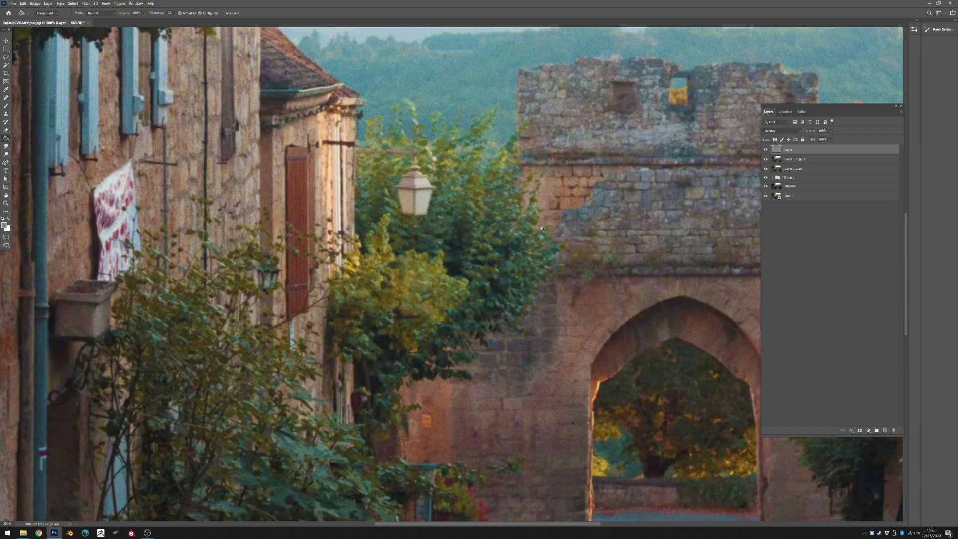
scroll(516, 174, up, 3)
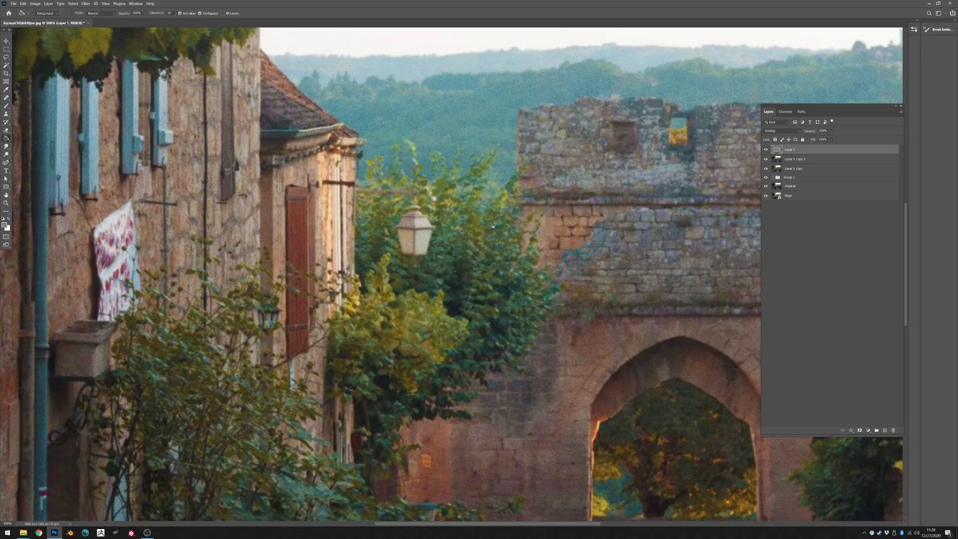
Lower the grain layer's opacity to about 80%
click(832, 131)
right_click(445, 236)
key(Escape)
click(831, 131)
drag(840, 139, 834, 139)
Zoom back out to 100% to view the whole photo
click(136, 3)
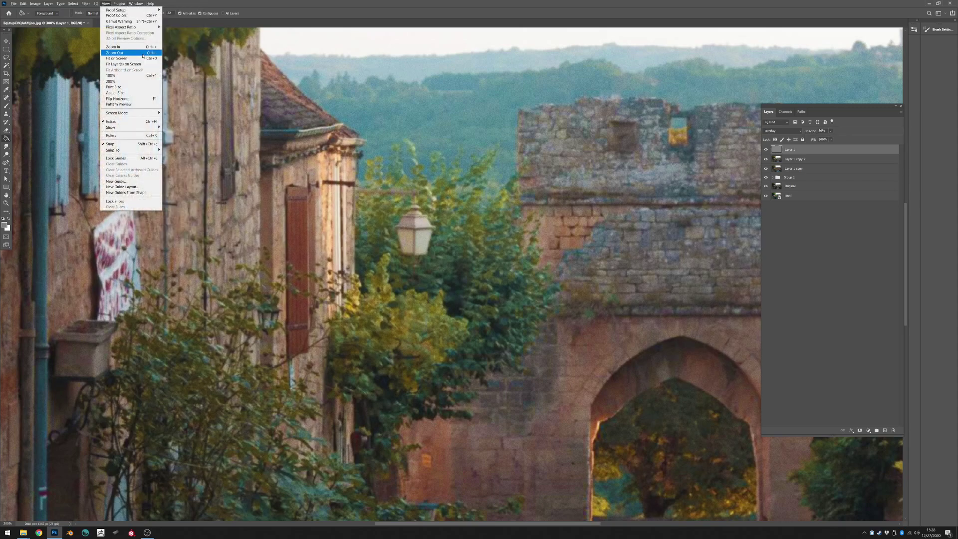
key(Escape)
key(ctrl+minus)
click(106, 4)
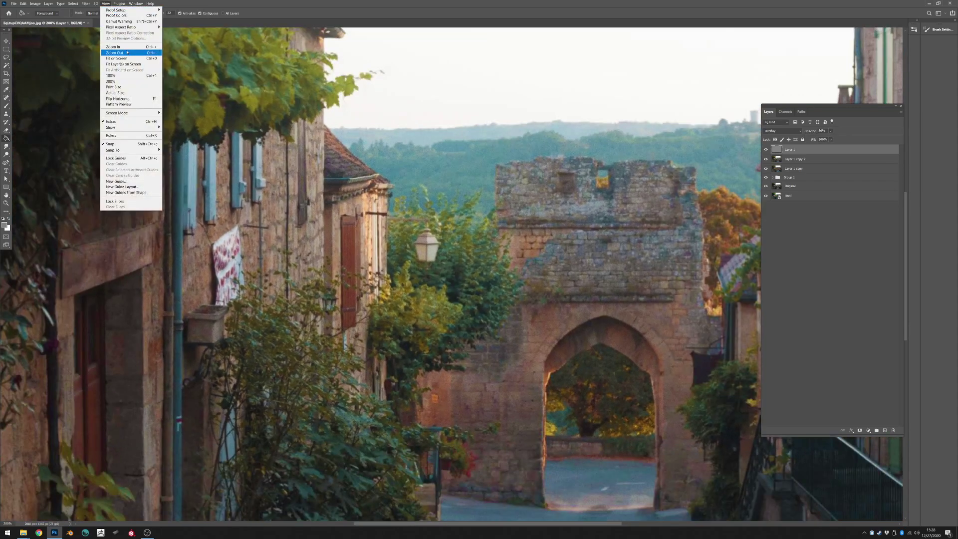
key(Escape)
key(ctrl+1)
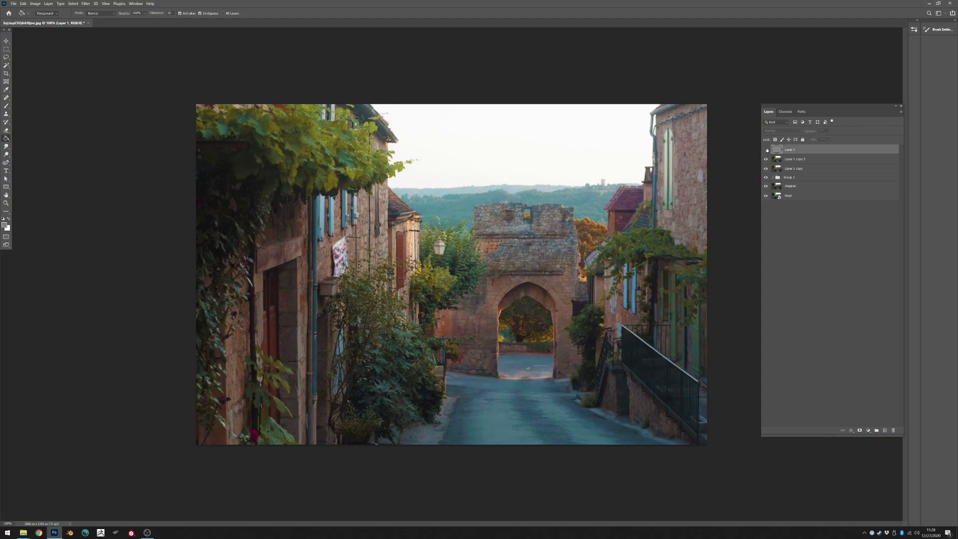
Group the grain, blur and patch layers with Group 1 into Group 2, toggling it to compare
click(831, 131)
shift+click(781, 179)
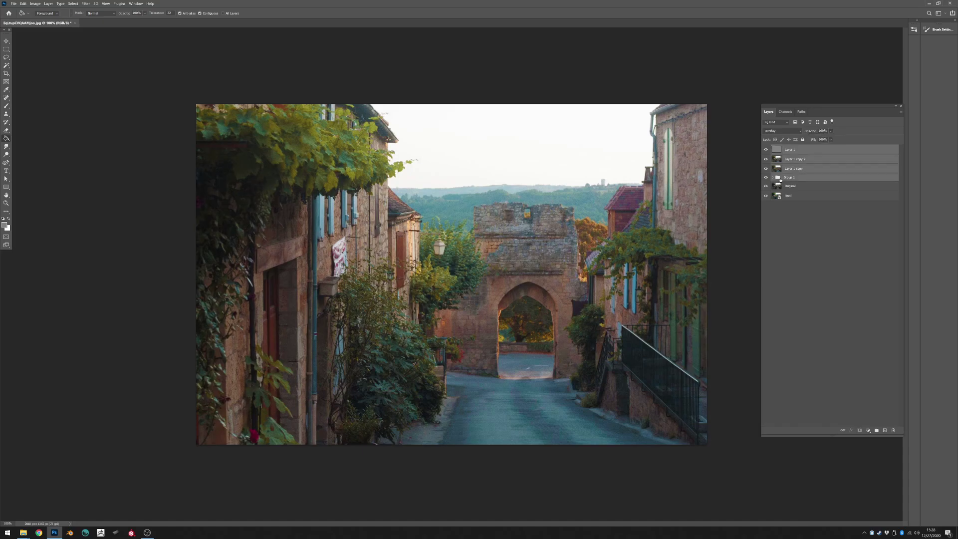
key(ctrl+g)
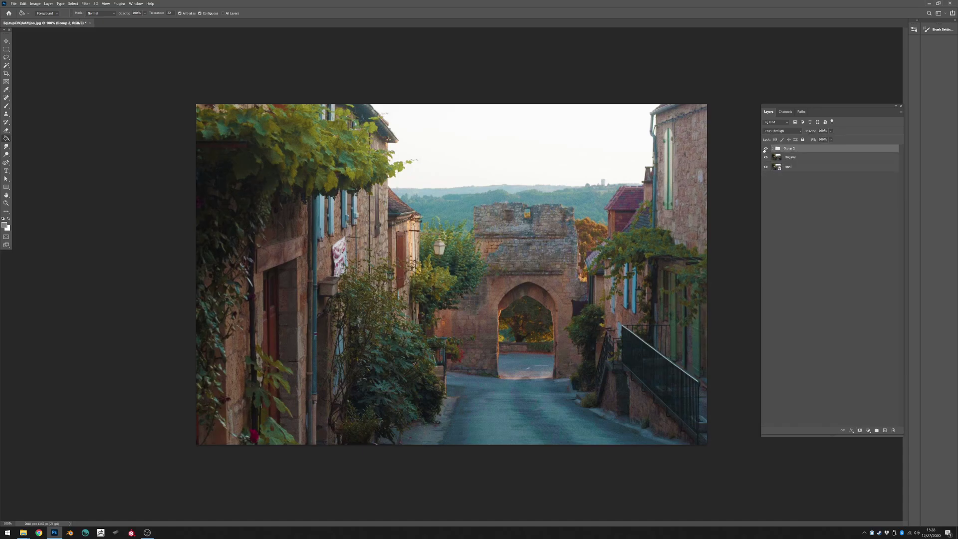
click(766, 149)
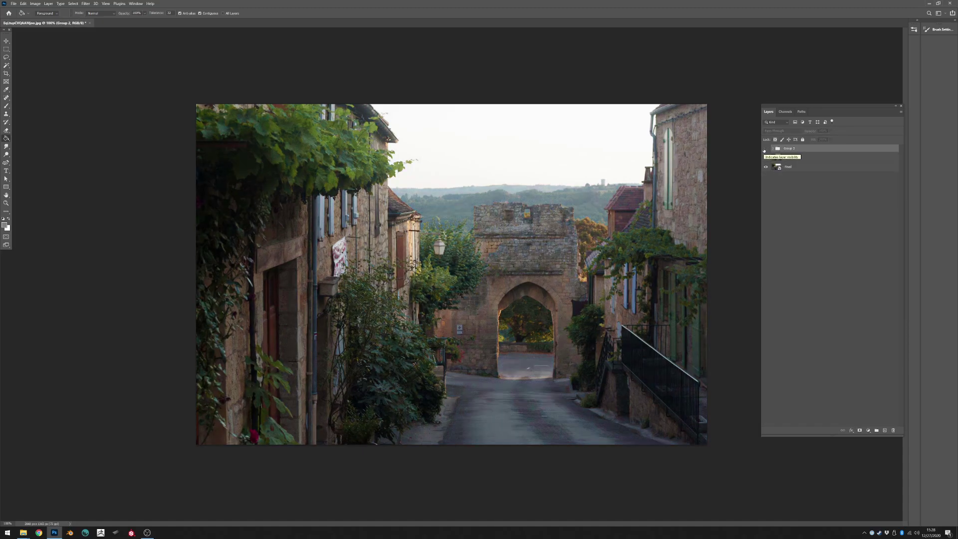
click(765, 149)
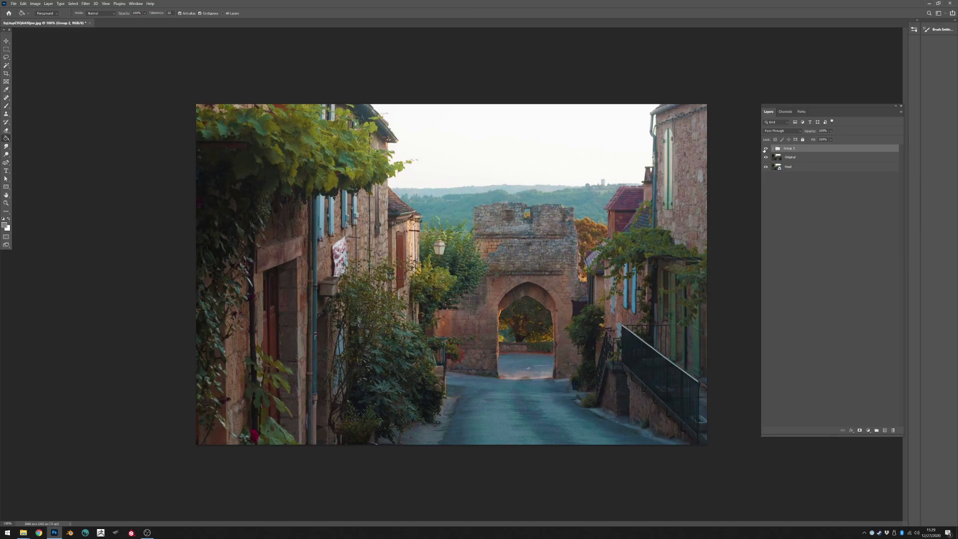